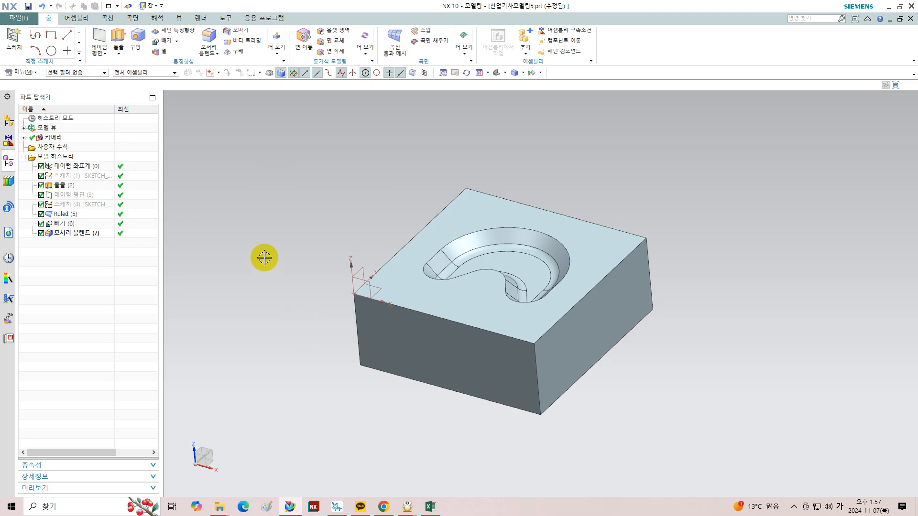
Switch the part to the Manufacturing application using the cam_general session configuration and the mill_contour setup.
left_click(261, 19)
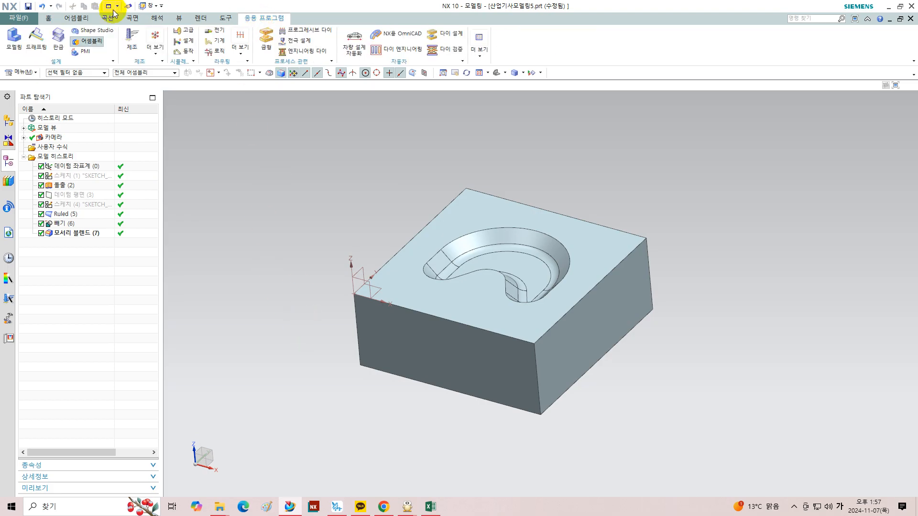
left_click(130, 42)
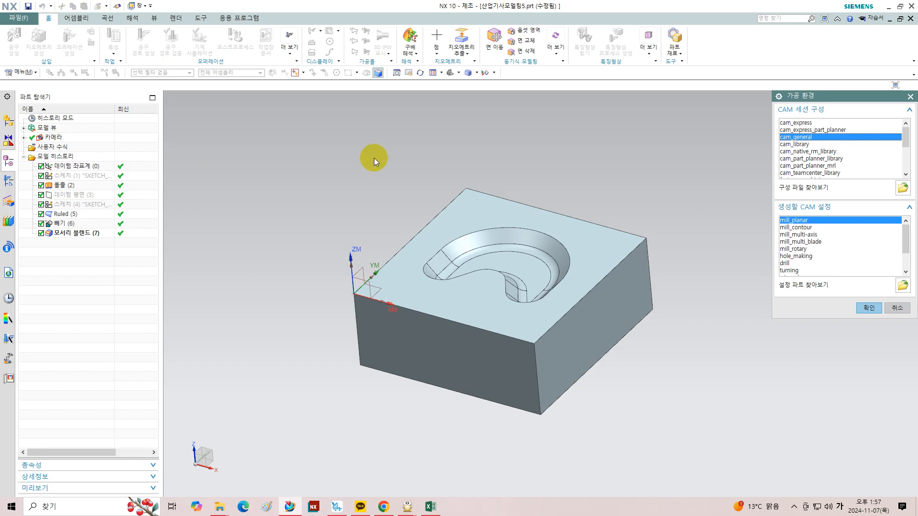
left_click(795, 227)
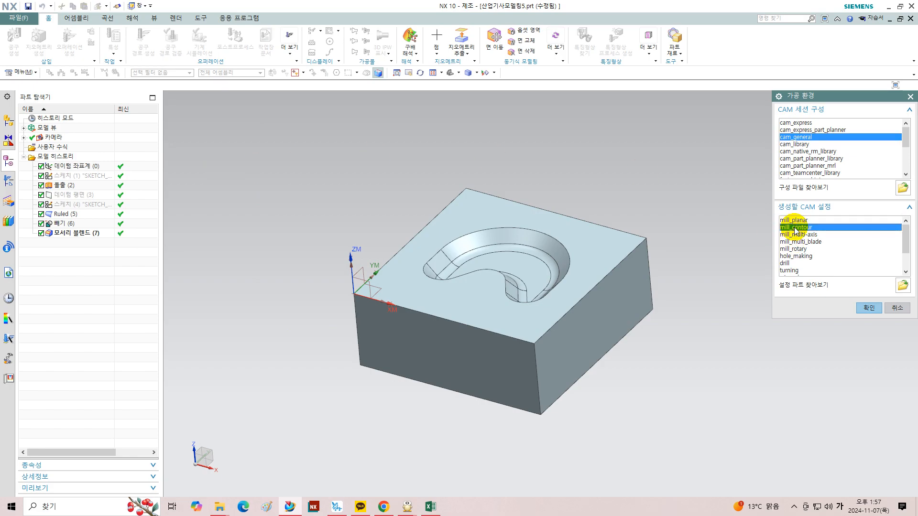
left_click(868, 310)
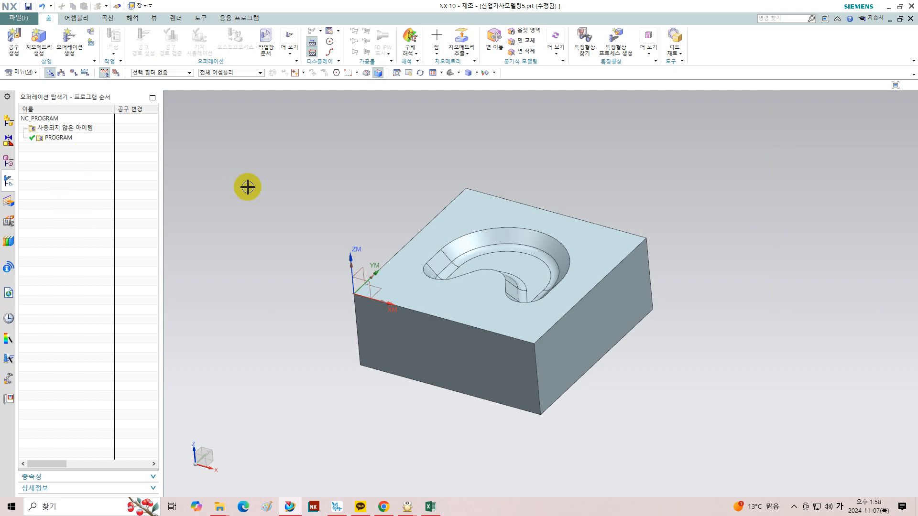
Show the geometry view and specify the solid block with the pocket as the WORKPIECE part geometry.
middle_click_drag(688, 250, 700, 252)
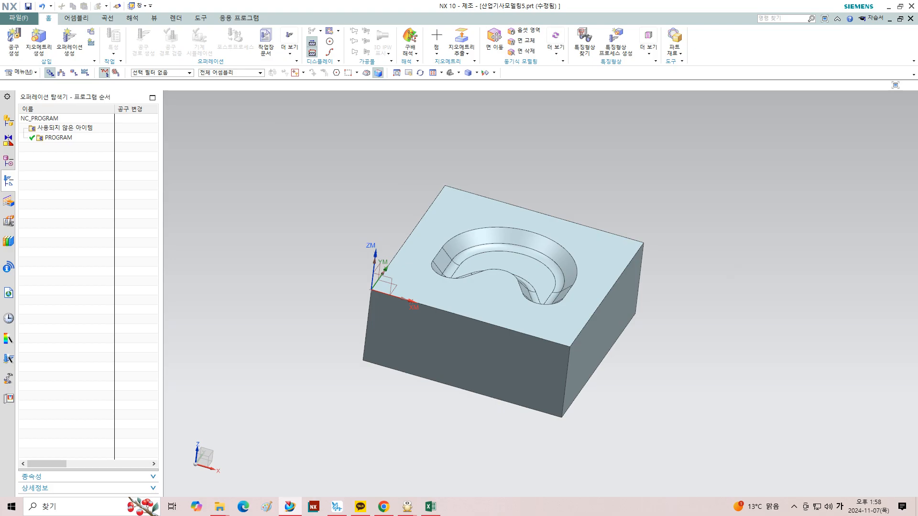
right_click(49, 181)
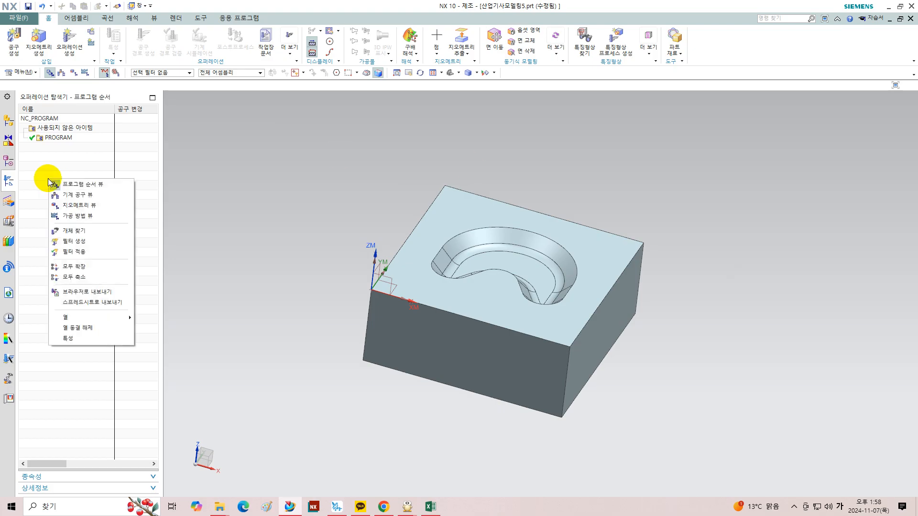
left_click(76, 205)
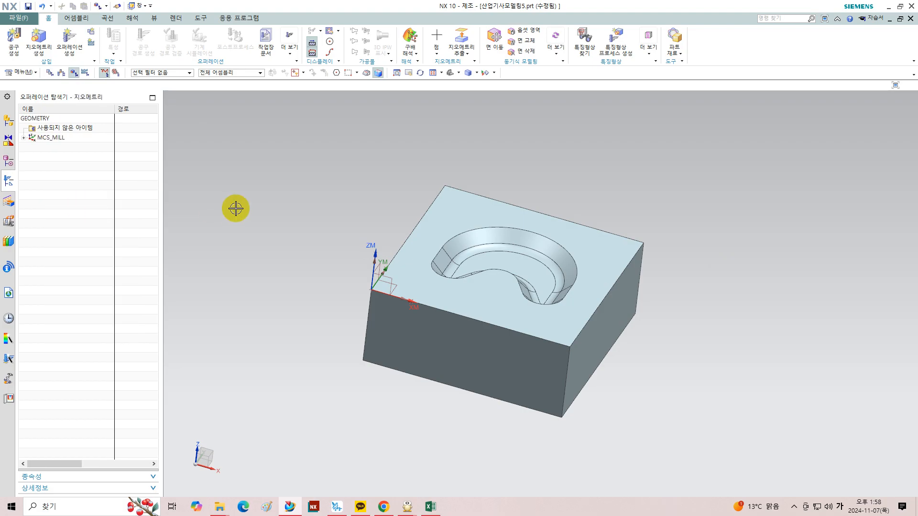
left_click(24, 138)
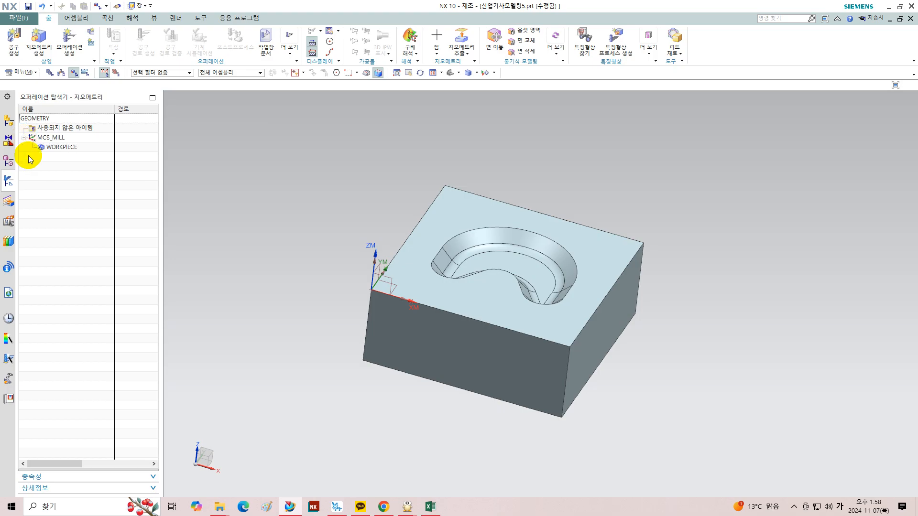
double_click(54, 152)
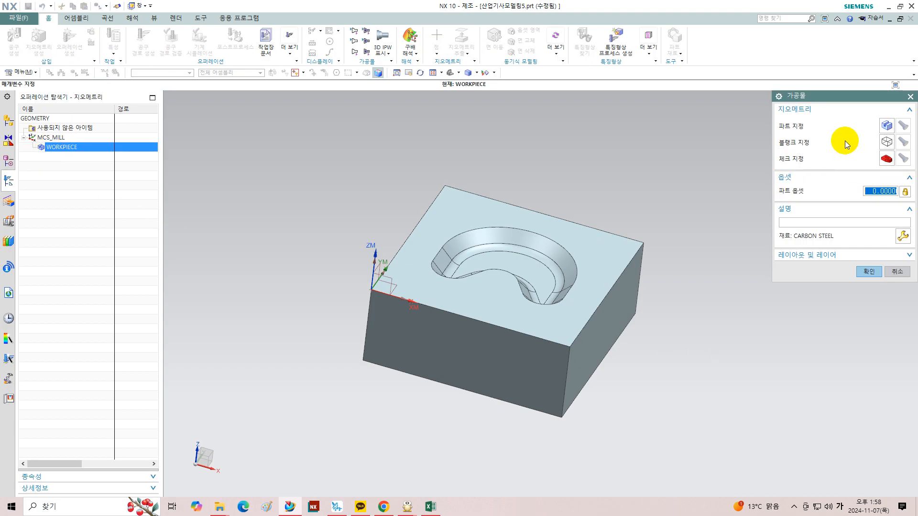
left_click(888, 126)
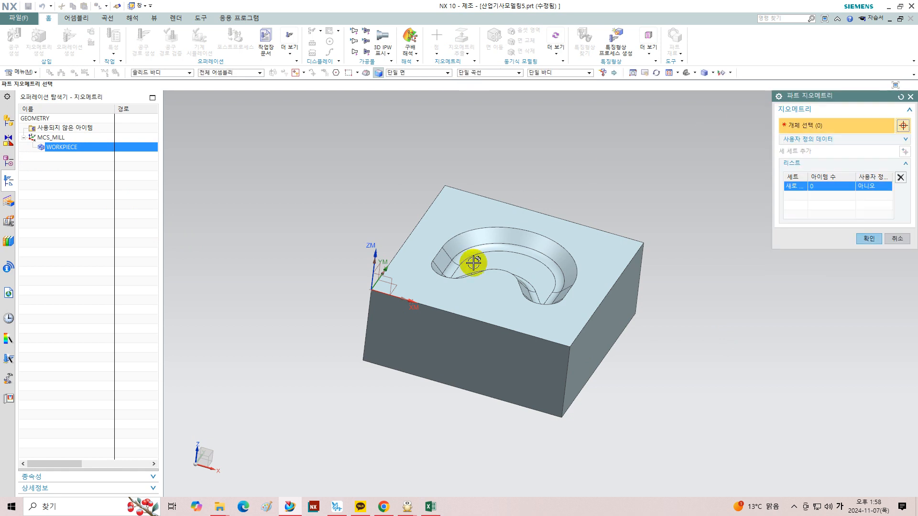
left_click(475, 290)
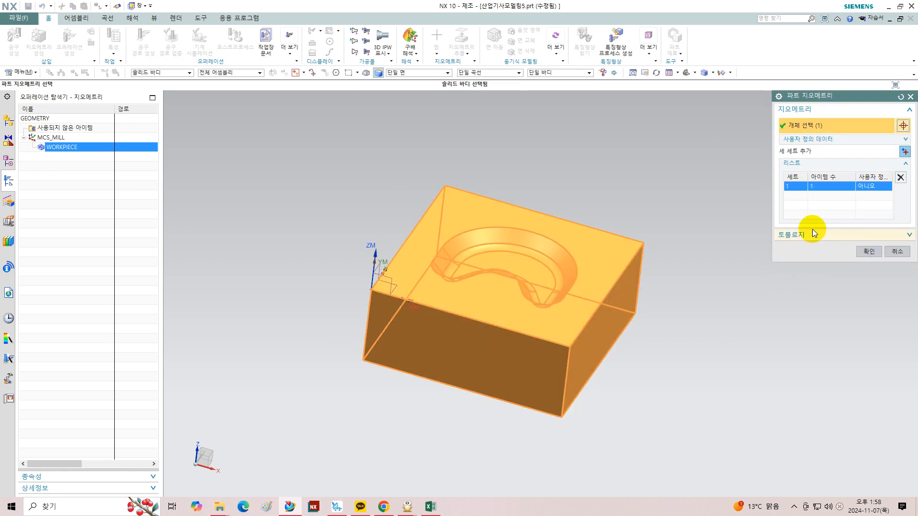
left_click(868, 251)
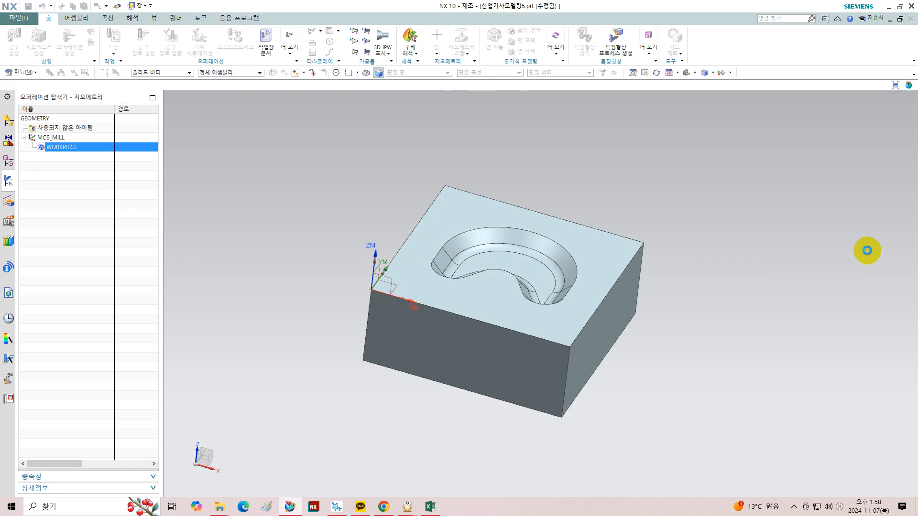
Define the WORKPIECE blank as a bounding block with zero offsets on all sides and accept the workpiece.
middle_click_drag(478, 395, 457, 329)
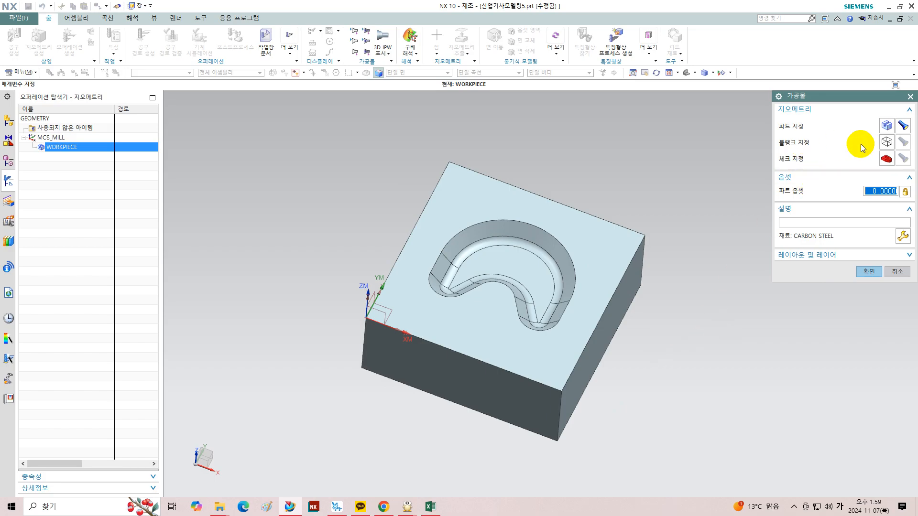
left_click(886, 142)
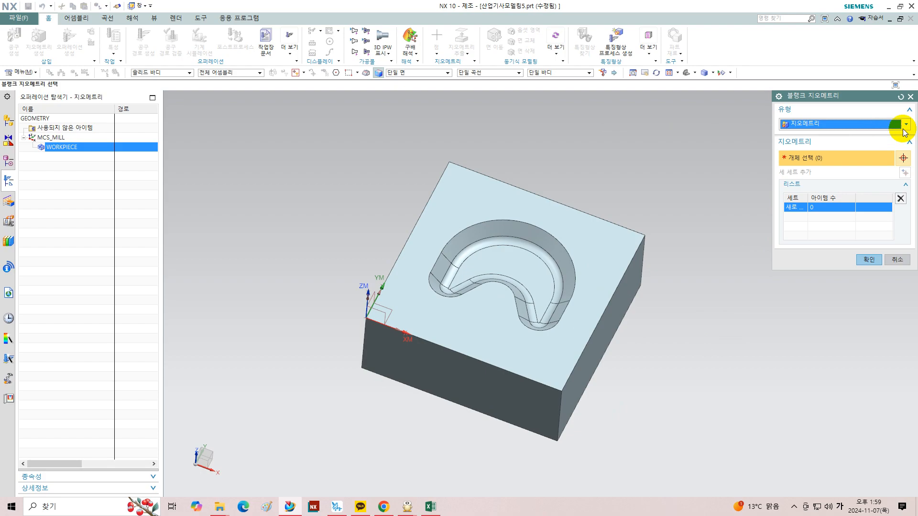
left_click(904, 125)
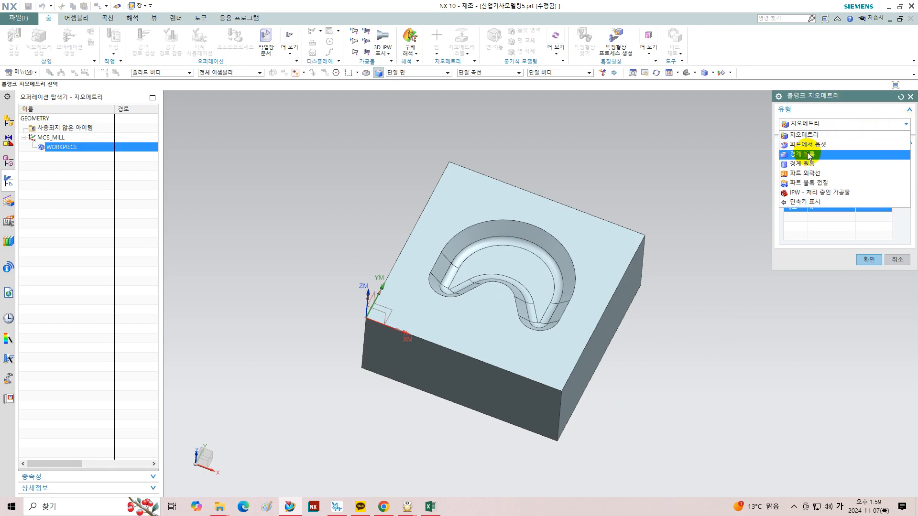
left_click(809, 155)
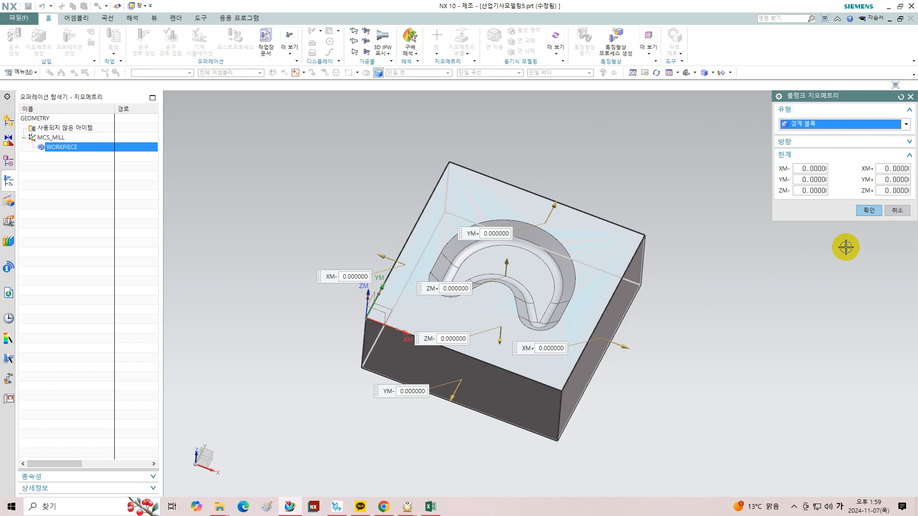
left_click(869, 211)
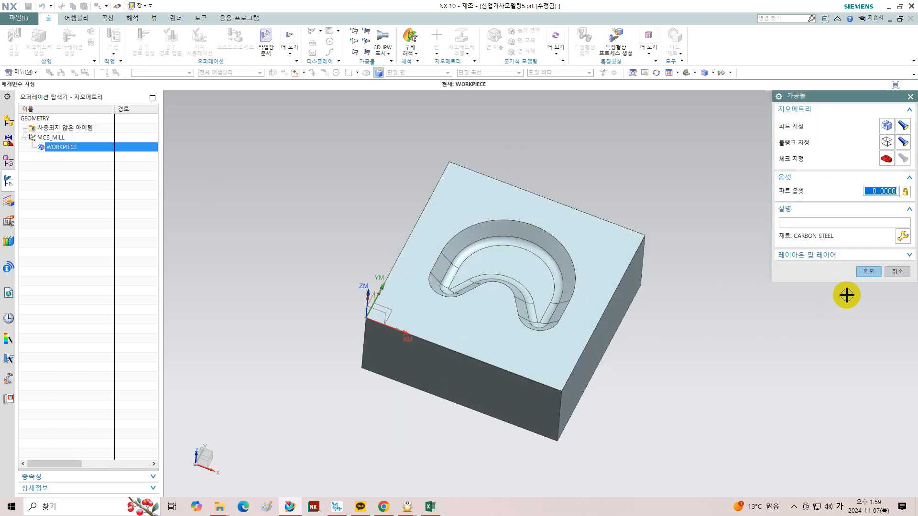
left_click(869, 272)
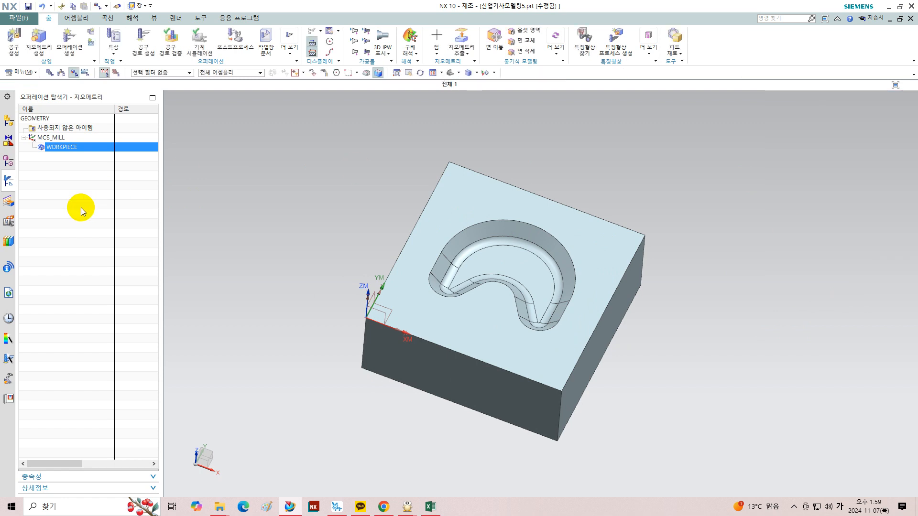
Set the safe clearance distance of MCS_MILL to 50.
double_click(43, 139)
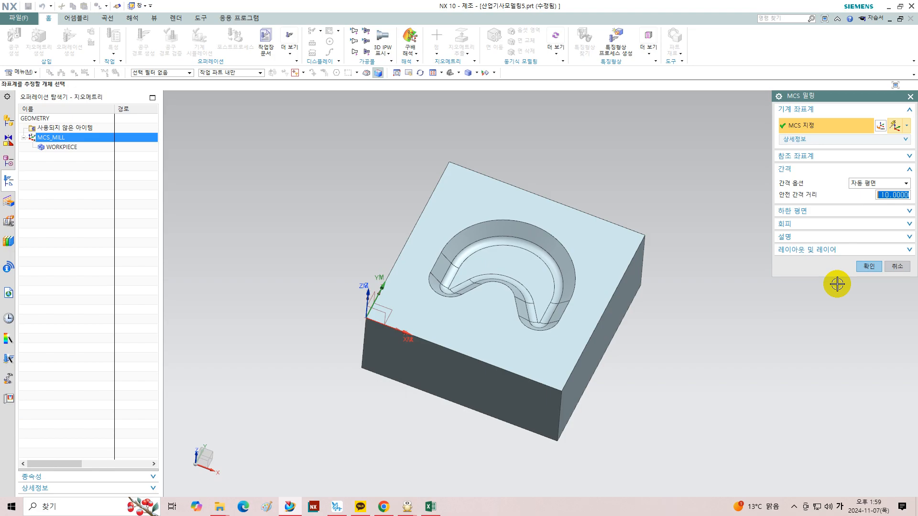
type("100")
type("50")
left_click(868, 266)
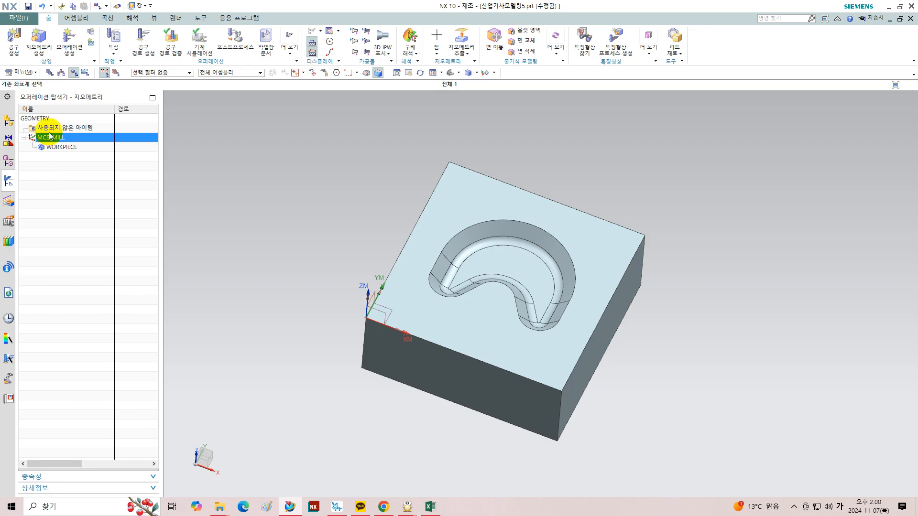
Show the machine tool view and create a ball mill tool named BALL_6 under GENERIC_MACHINE.
right_click(47, 180)
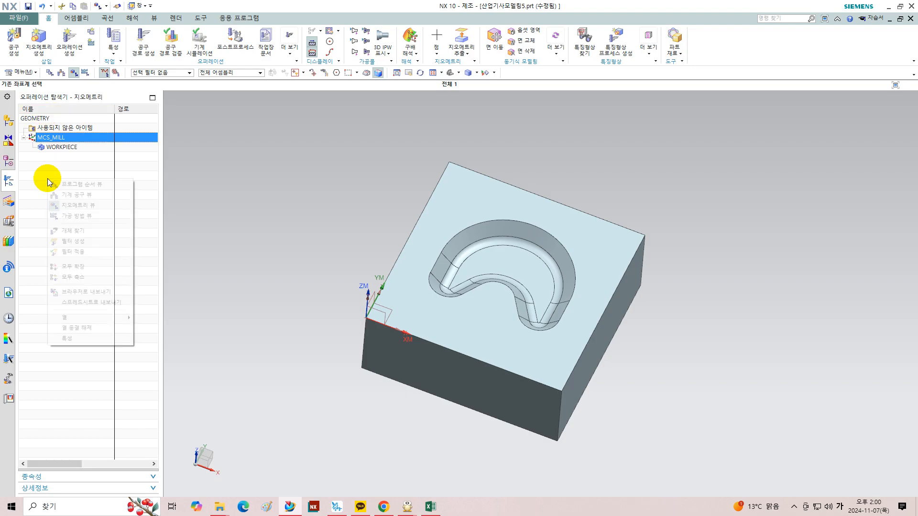
left_click(70, 194)
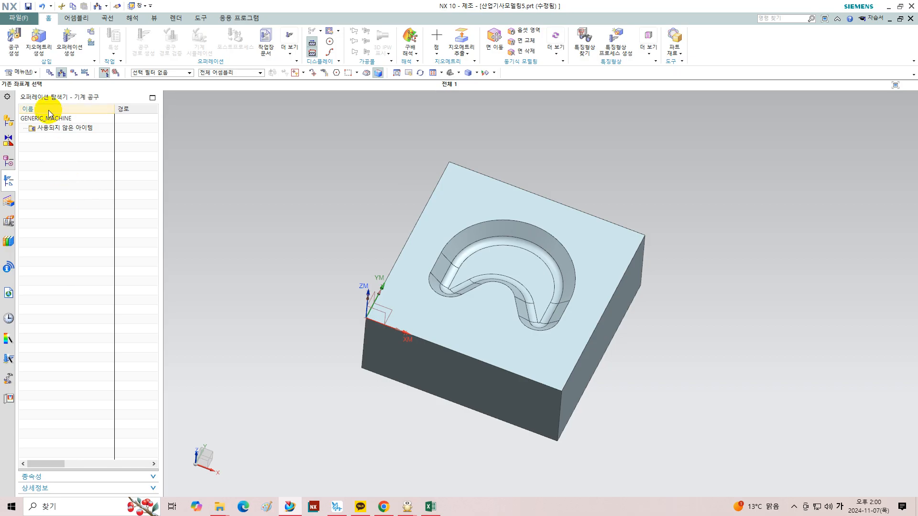
left_click(15, 49)
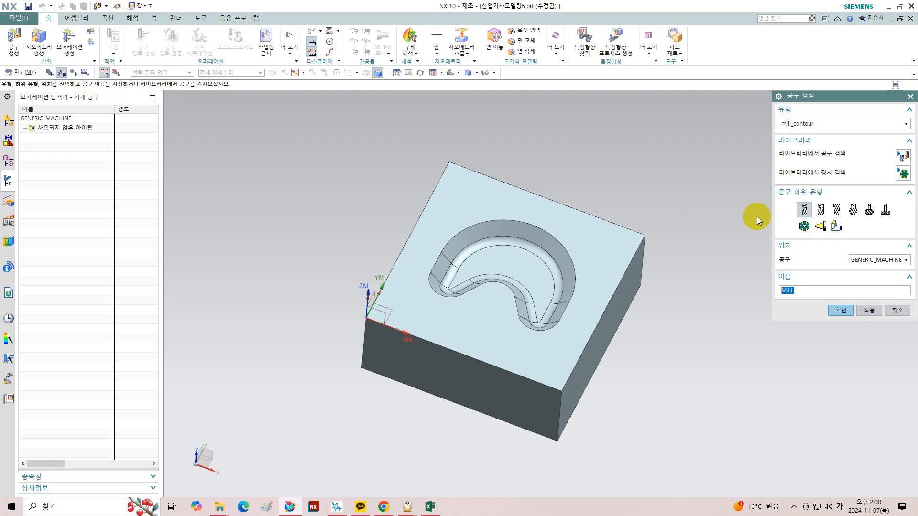
left_click(835, 213)
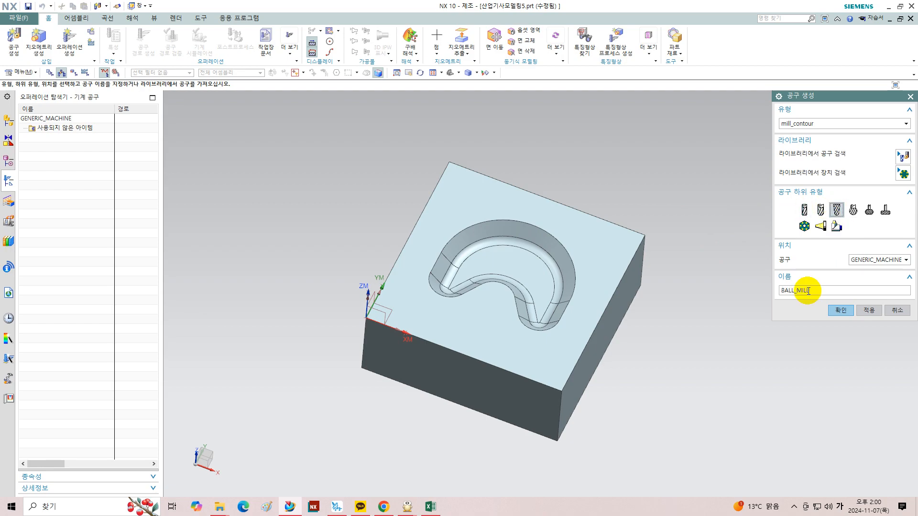
left_click_drag(810, 291, 796, 291)
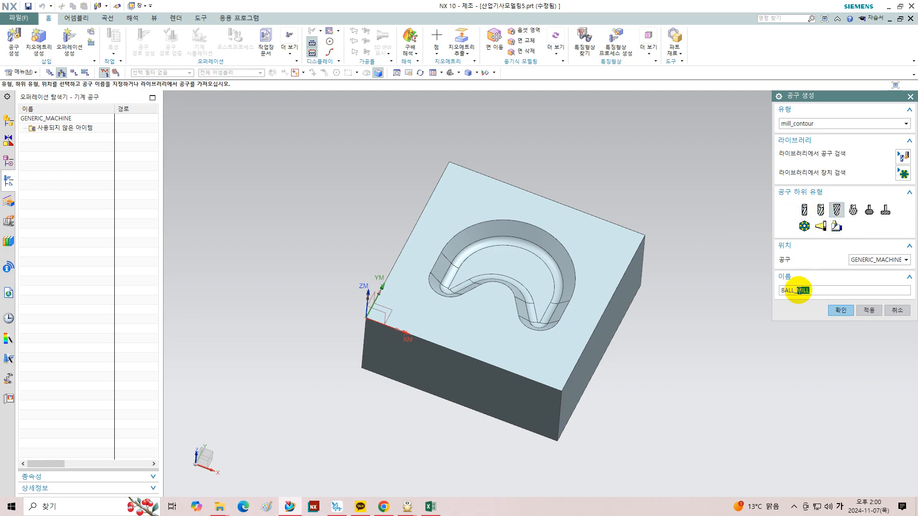
type("6")
key("Return")
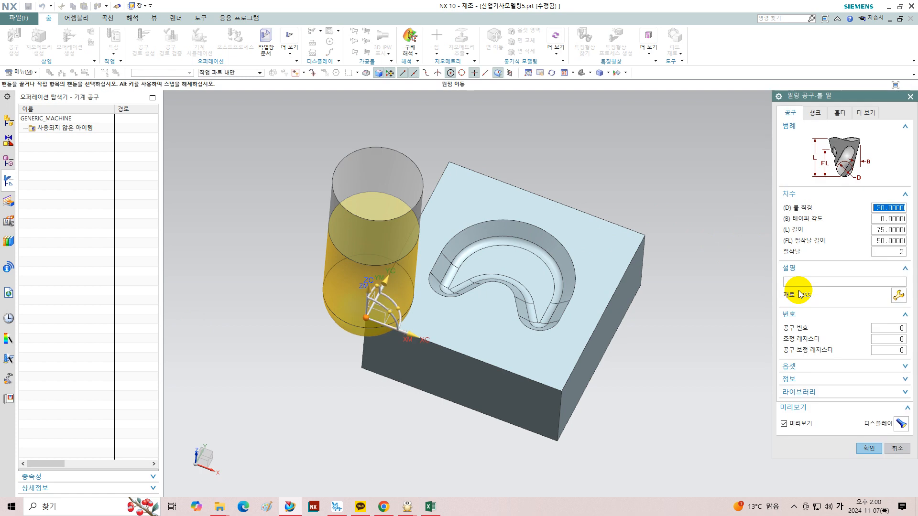
Set the ball mill's tool number, adjust register and cutter compensation register all to 7, and accept the tool.
double_click(901, 328)
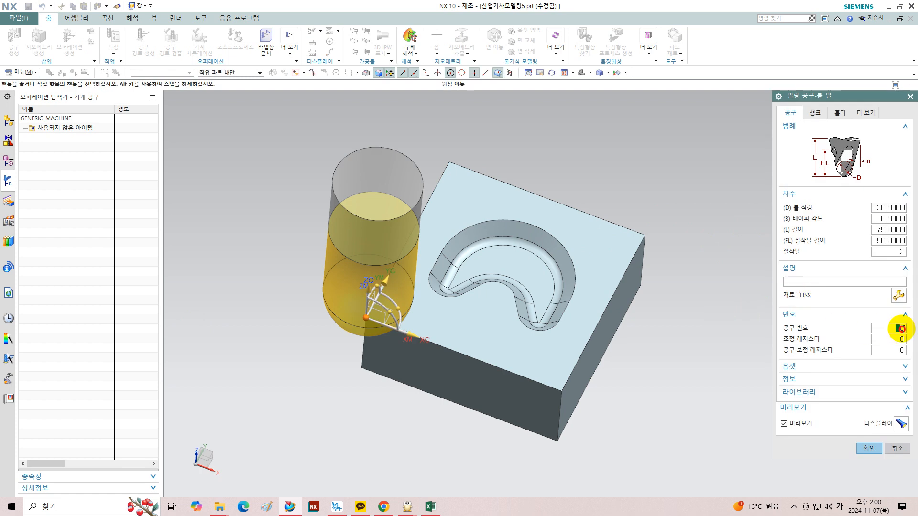
type("7")
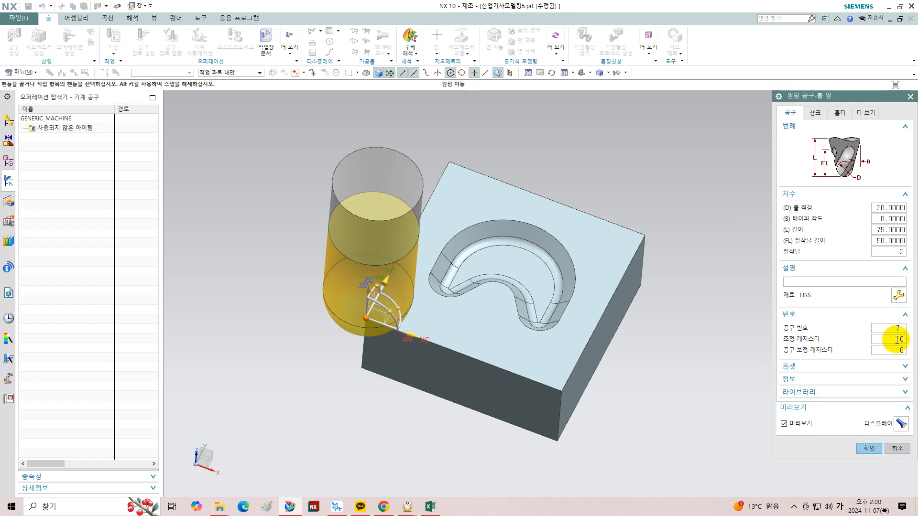
double_click(899, 339)
type("7")
double_click(899, 349)
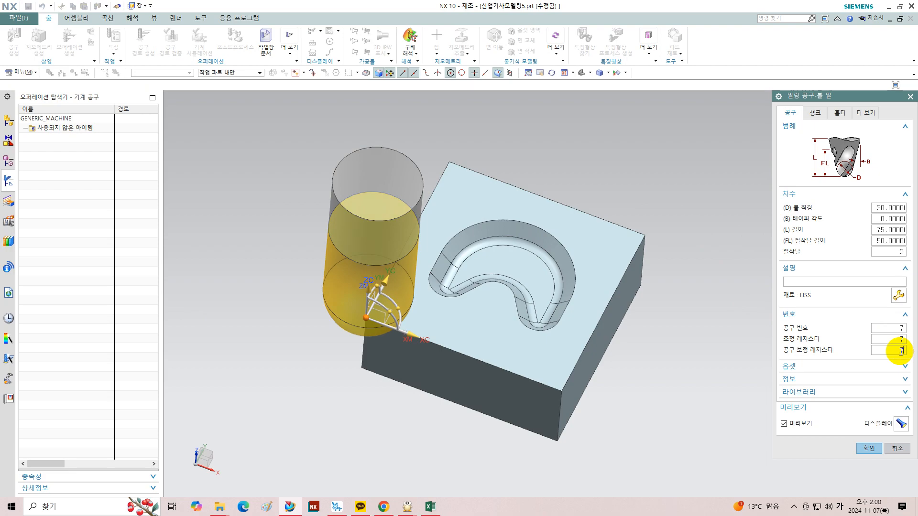
type("7")
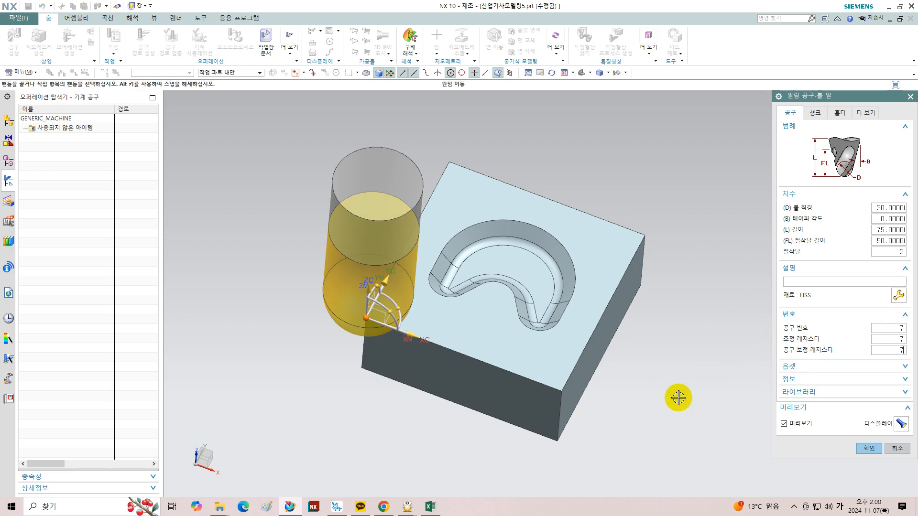
left_click(868, 451)
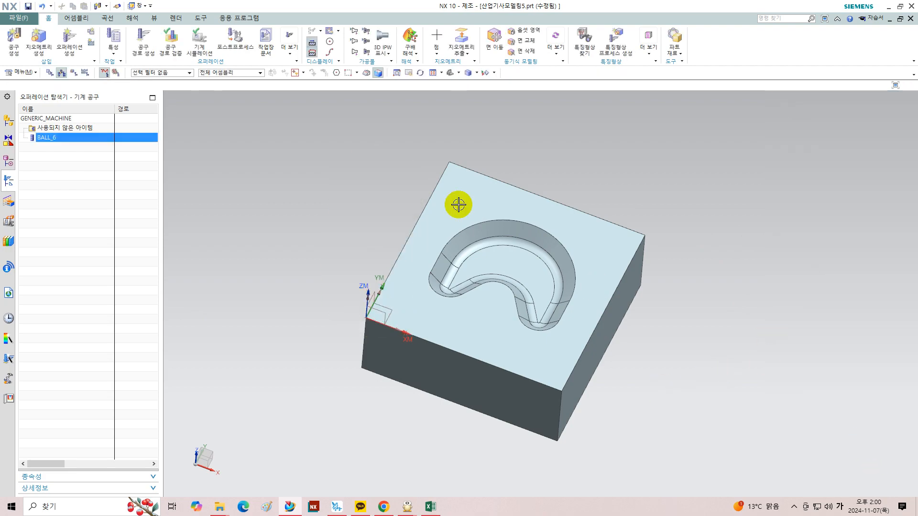
Edit the BALL_6 tool and set its ball diameter to 6.
double_click(55, 136)
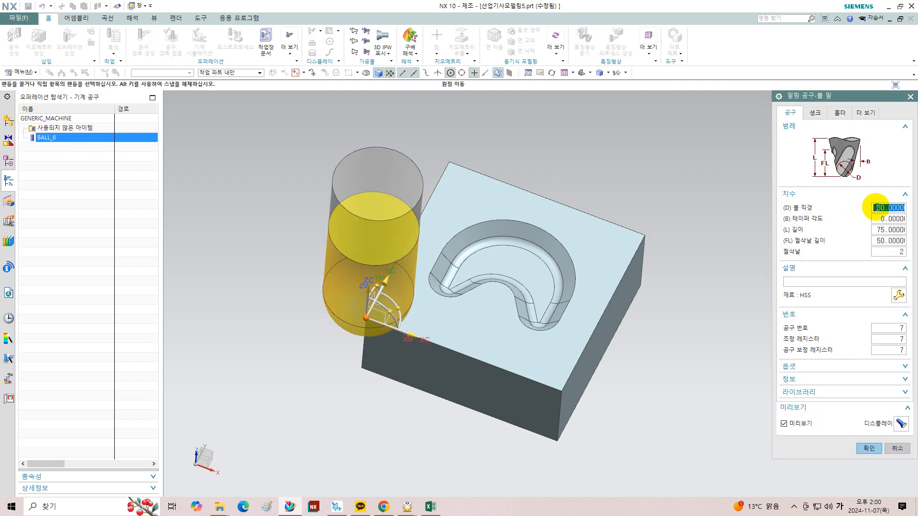
left_click_drag(877, 208, 909, 208)
type("6")
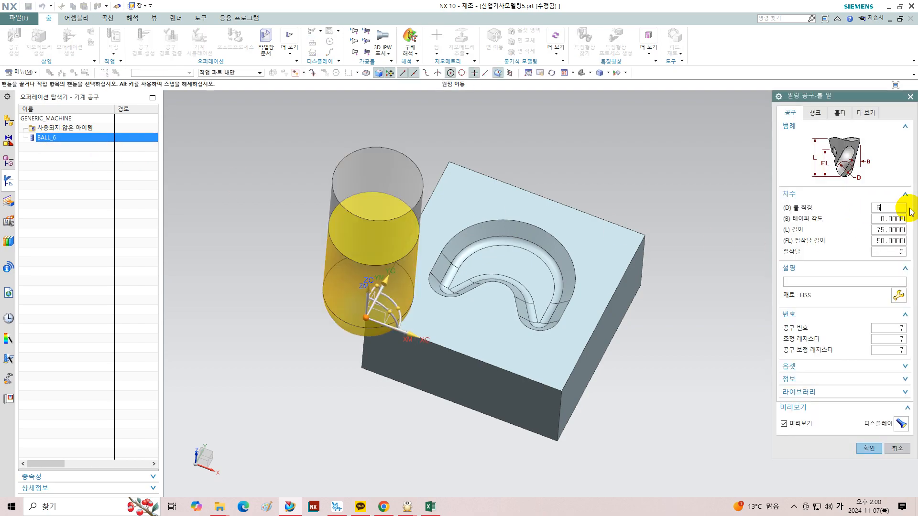
key("Return")
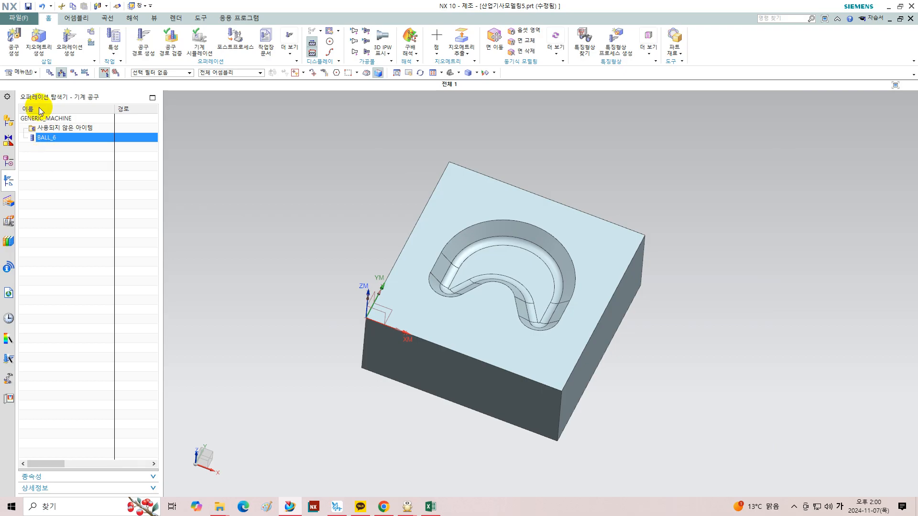
Create a second ball mill tool named BALL_4 under GENERIC_MACHINE.
left_click(17, 50)
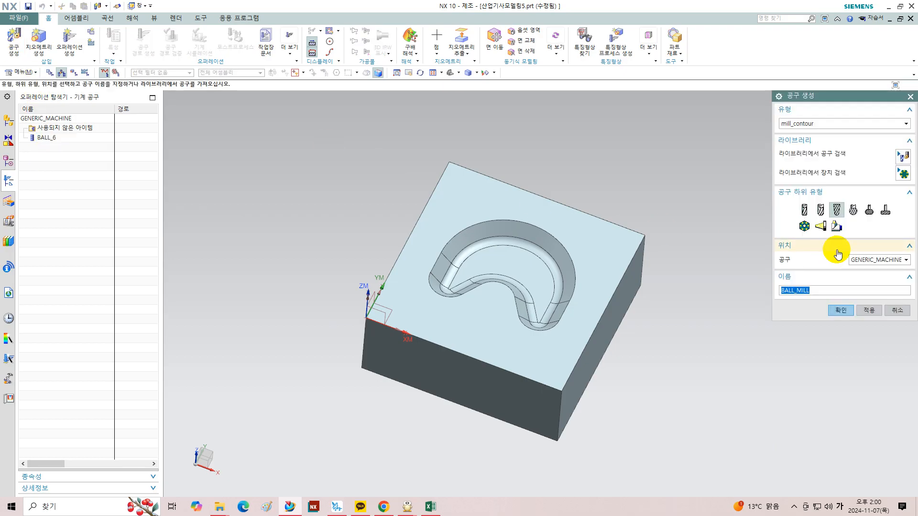
left_click(840, 217)
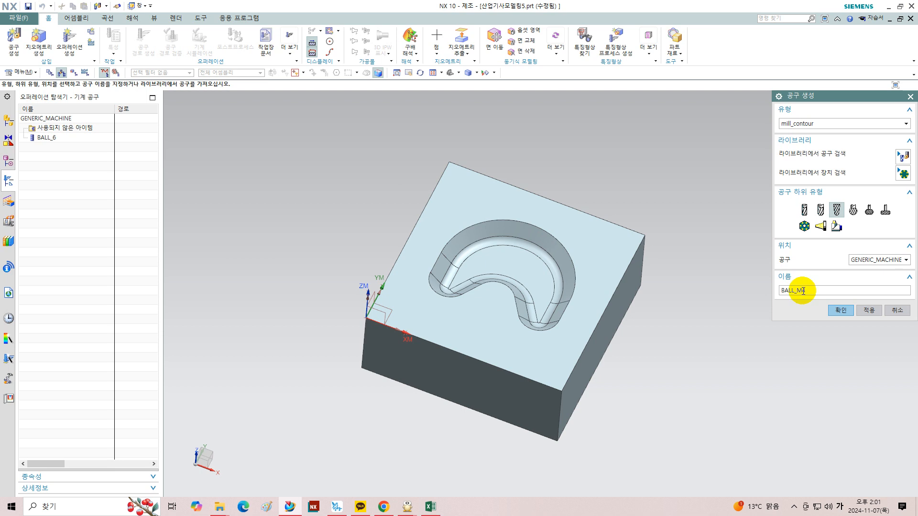
key("BackSpace")
type("6")
left_click(840, 310)
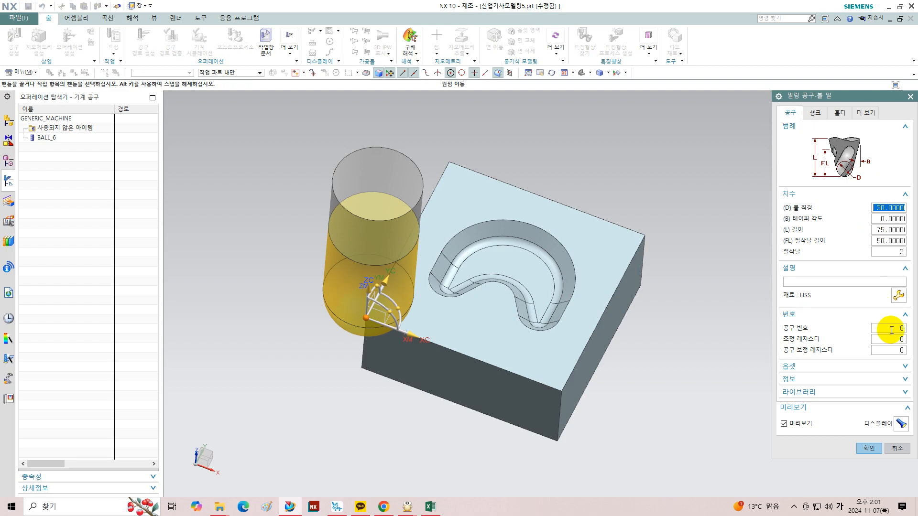
Set BALL_4's tool number, adjust register and cutter compensation register to 8 and its ball diameter to 4, and accept the tool.
double_click(901, 329)
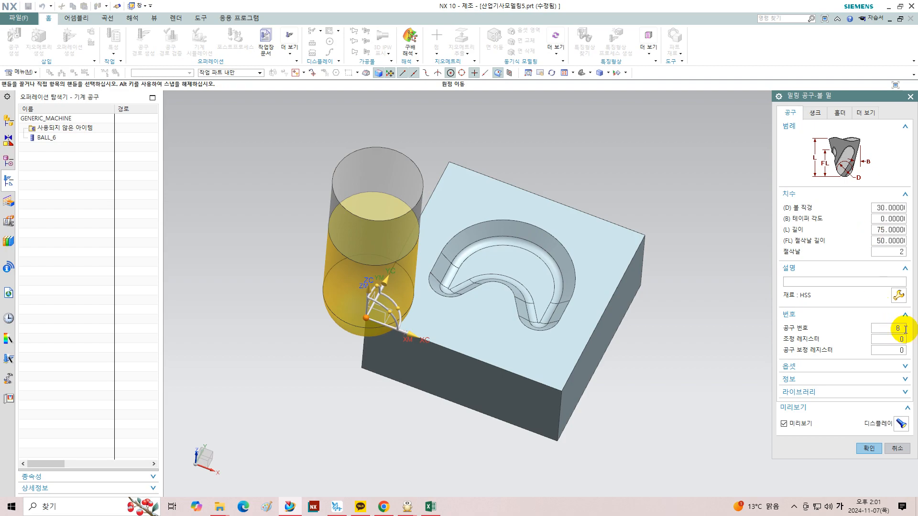
key("Tab")
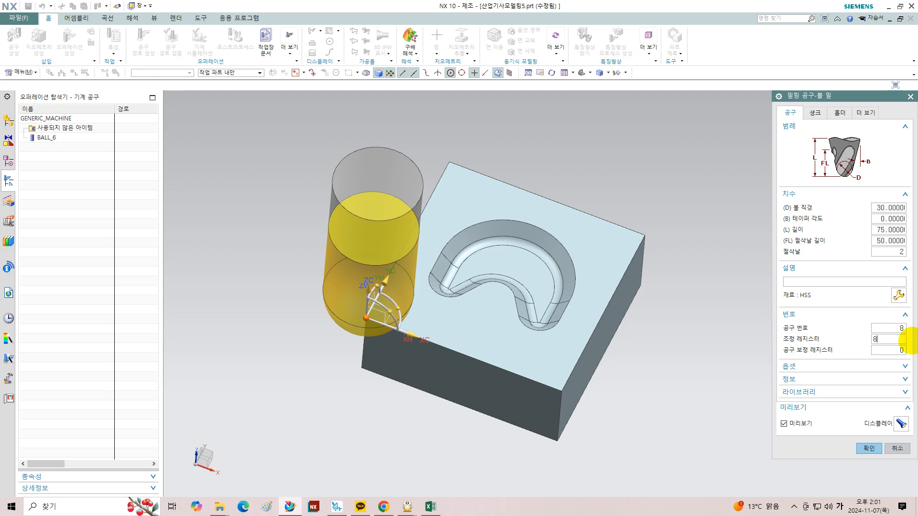
key("Tab")
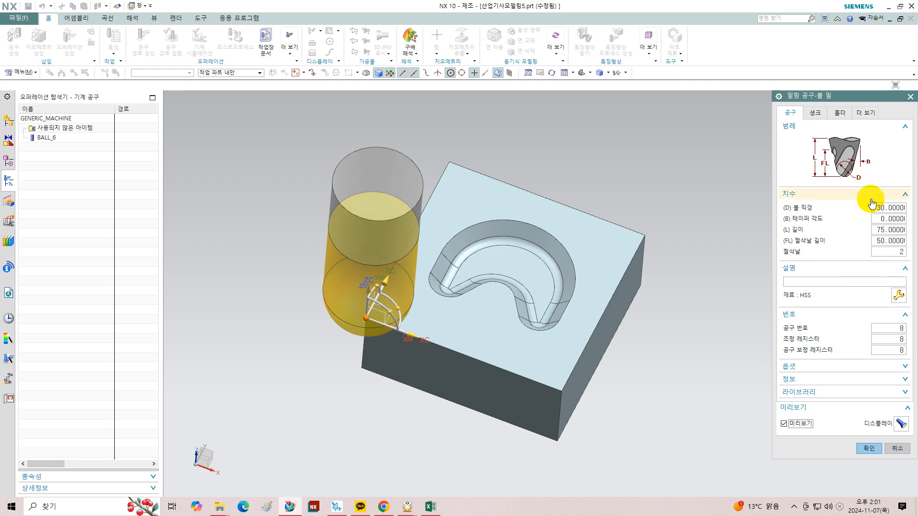
left_click_drag(876, 206, 914, 213)
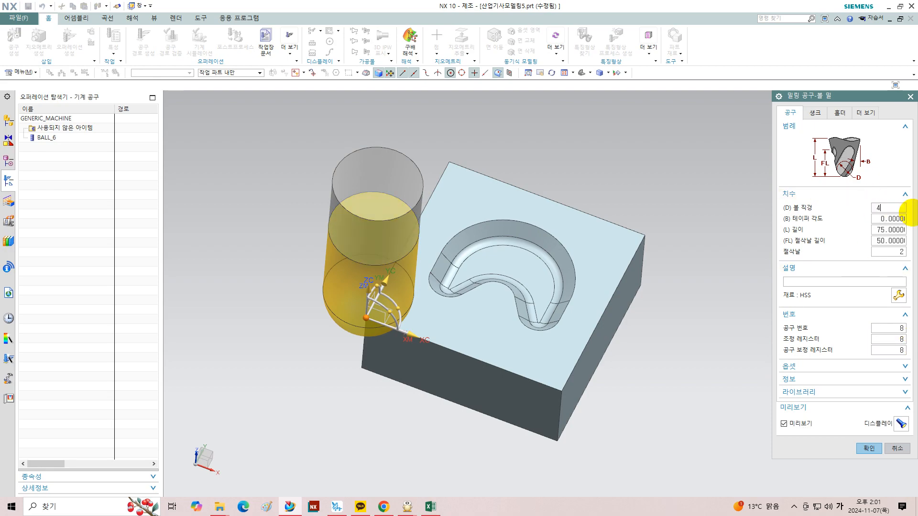
left_click(868, 448)
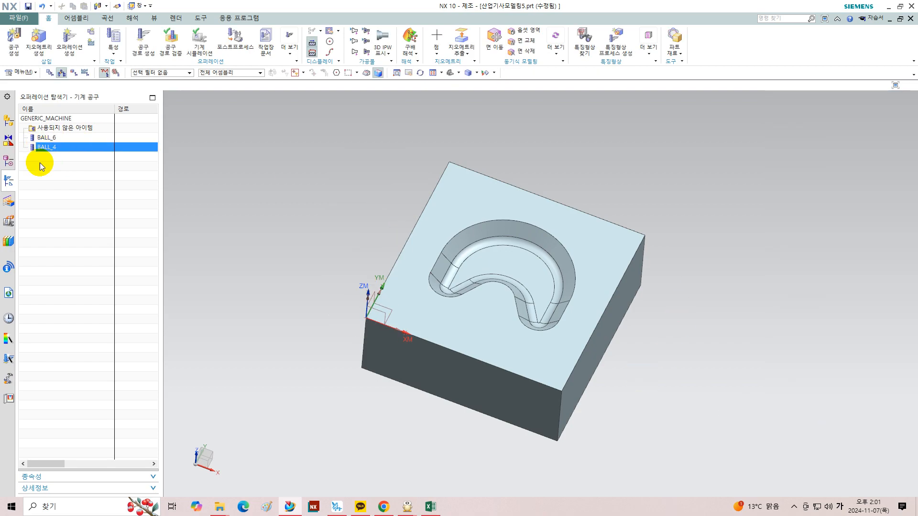
Show the program order view and start a mill_contour cavity milling operation in PROGRAM with the BALL_6 tool.
right_click(54, 187)
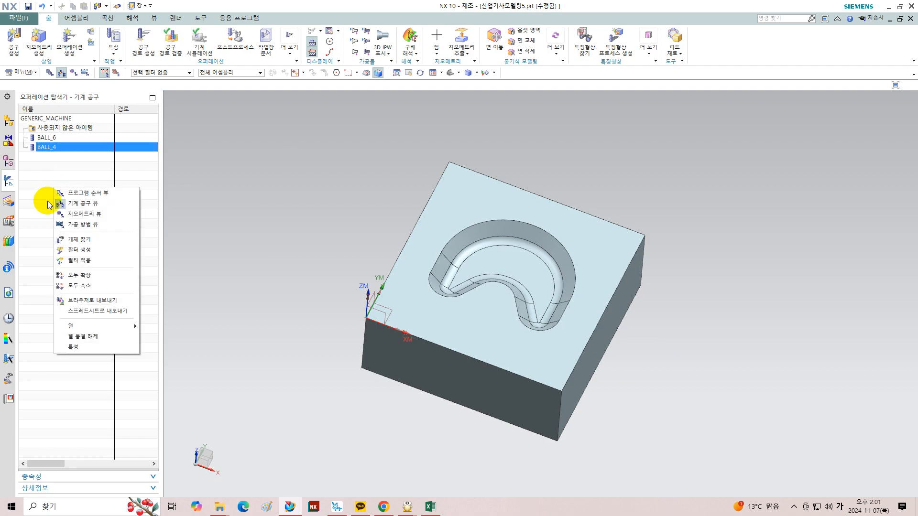
left_click(79, 193)
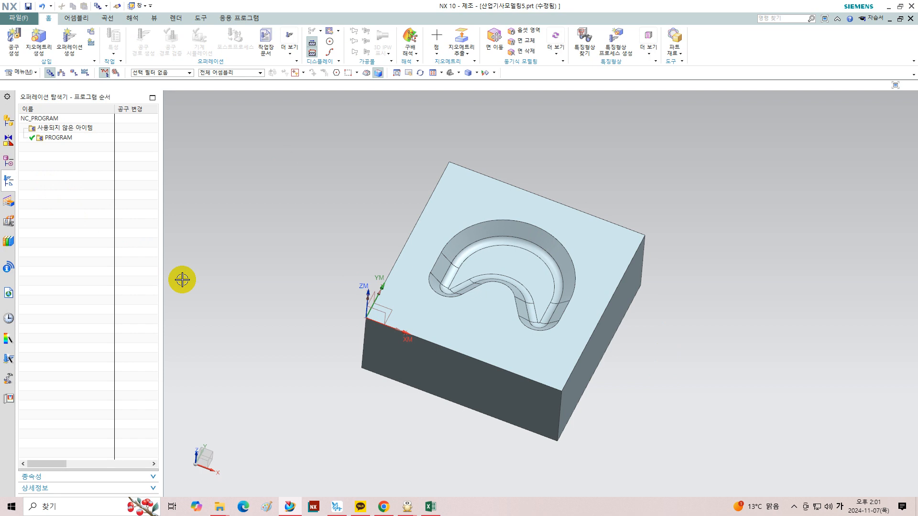
left_click(67, 40)
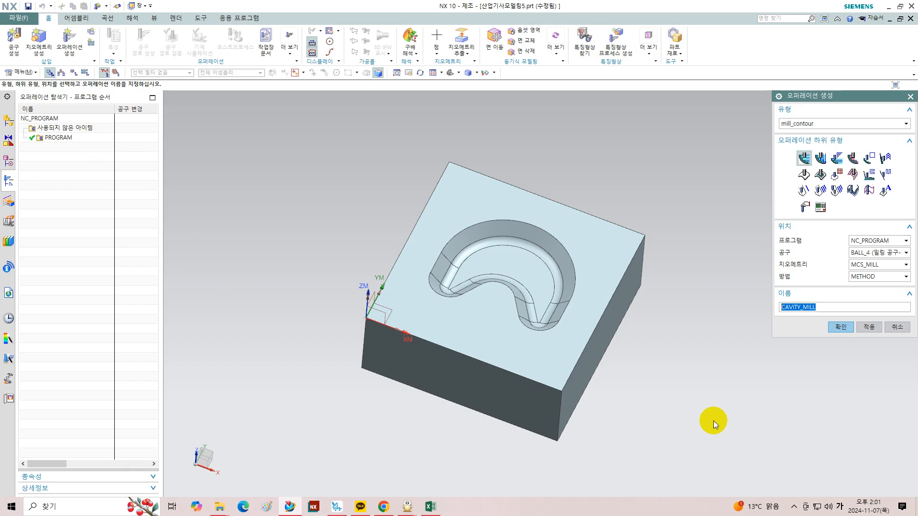
left_click(804, 161)
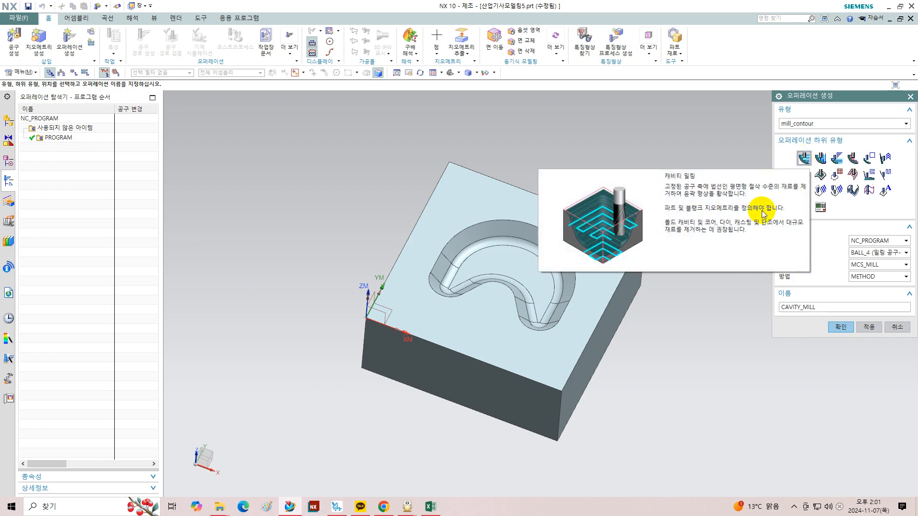
left_click(905, 241)
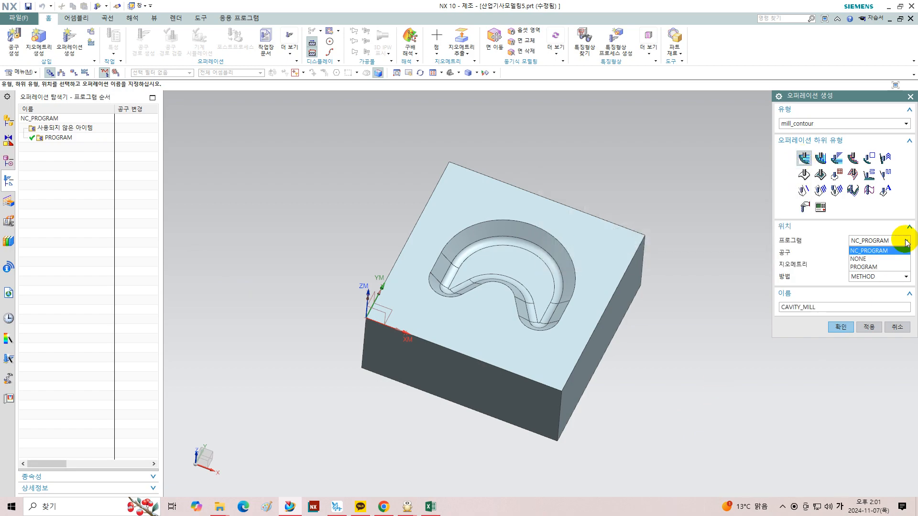
left_click(859, 268)
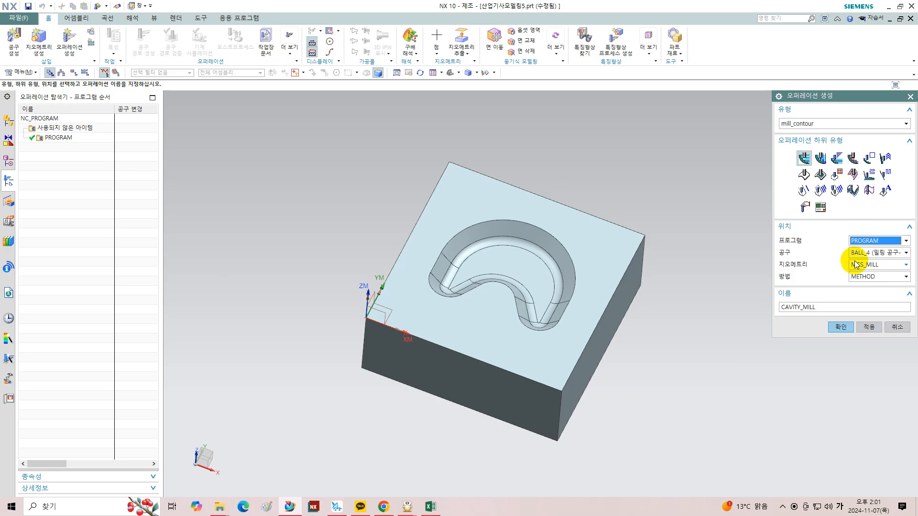
left_click(905, 254)
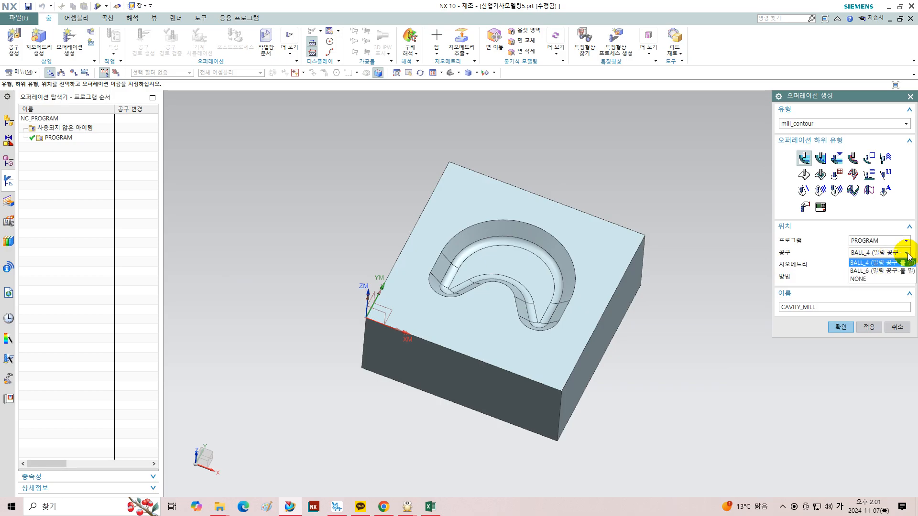
left_click(876, 271)
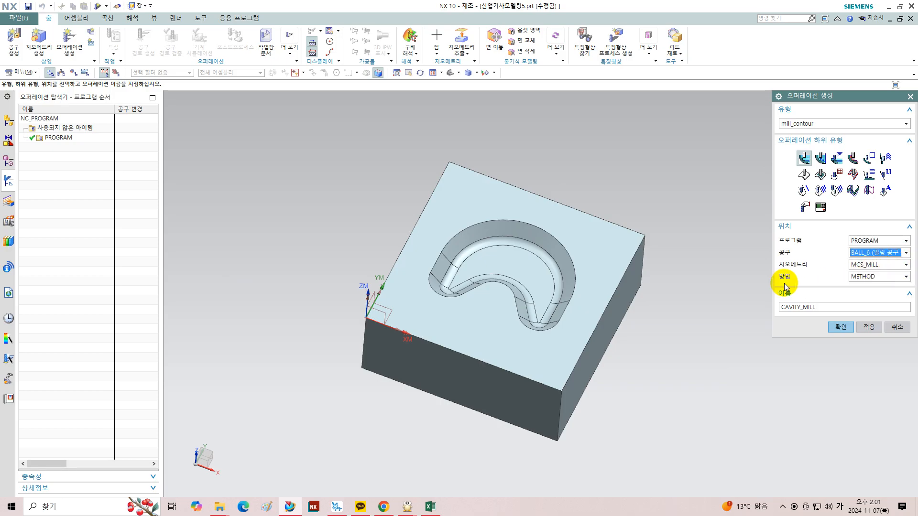
Assign WORKPIECE geometry and the MILL_ROUGH method to the operation, keep the name CAVITY_MILL, and create it.
left_click(905, 264)
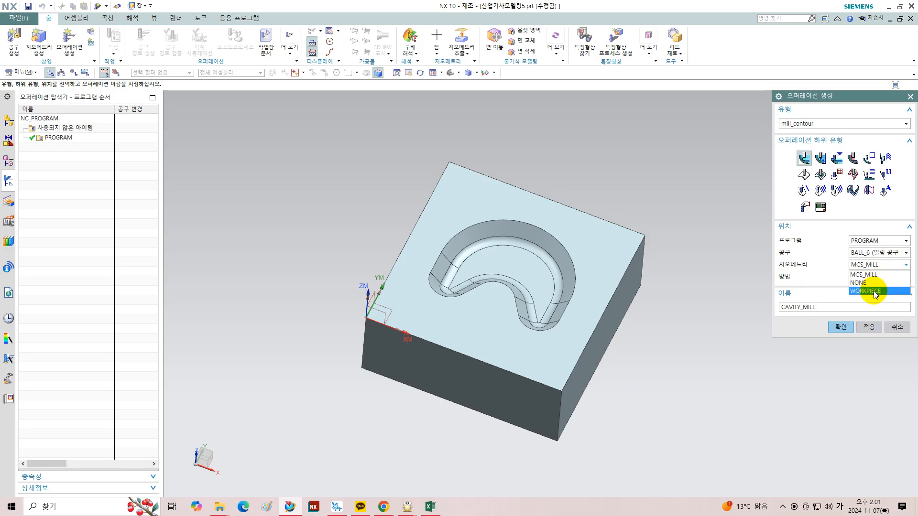
left_click(875, 291)
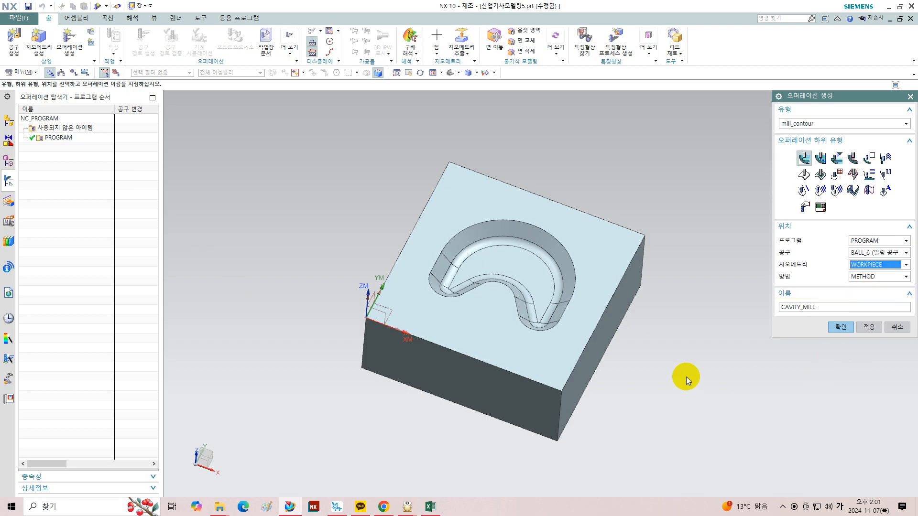
left_click(904, 278)
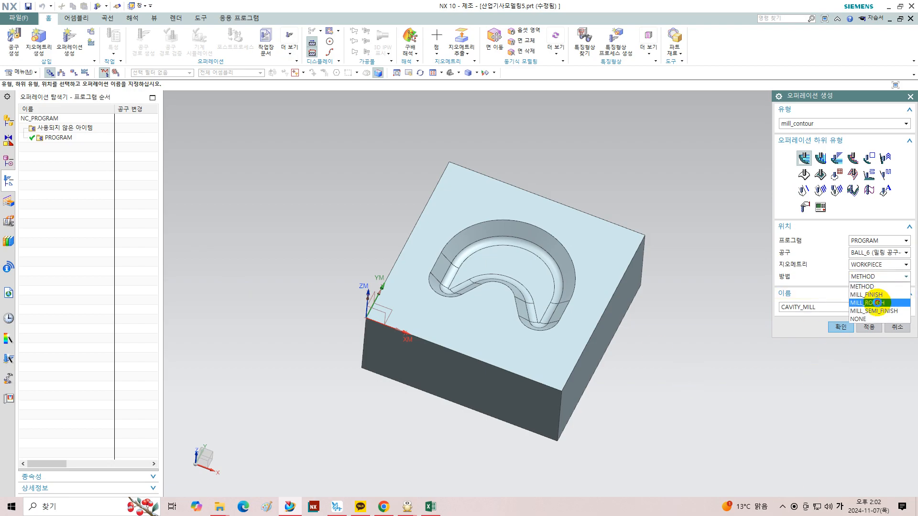
left_click(877, 304)
left_click(841, 326)
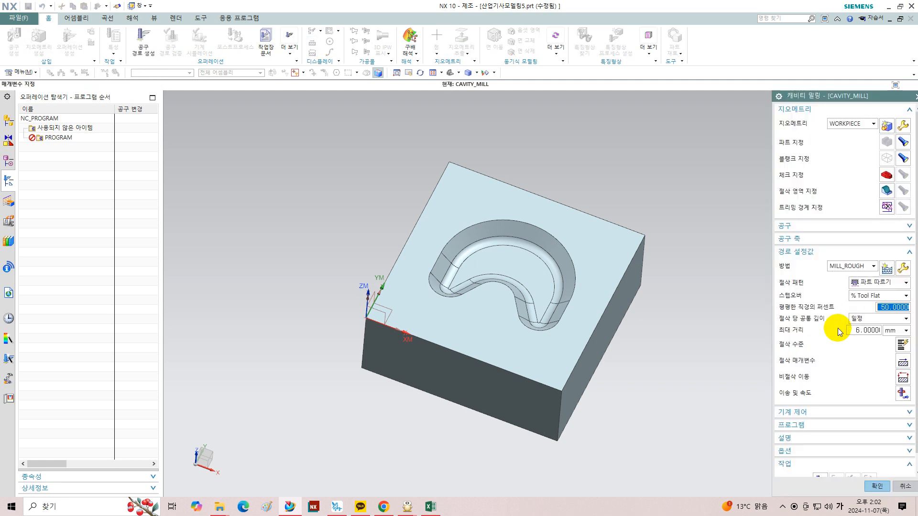
Dock the cavity milling settings beside the operation navigator and choose Follow Part (파트 따르기) as the cut pattern.
left_click_drag(820, 97, 66, 94)
left_click_drag(258, 124, 187, 95)
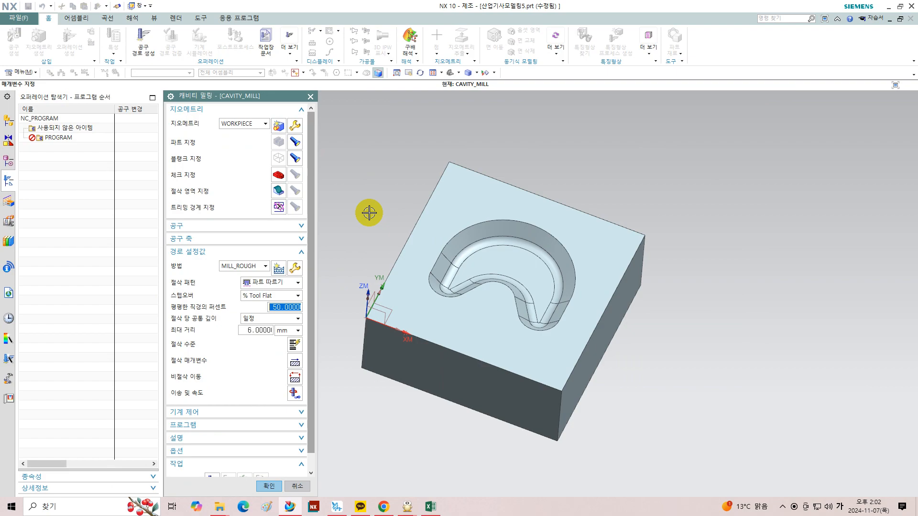
scroll(504, 279, "down", 2)
scroll(381, 288, "up", 3)
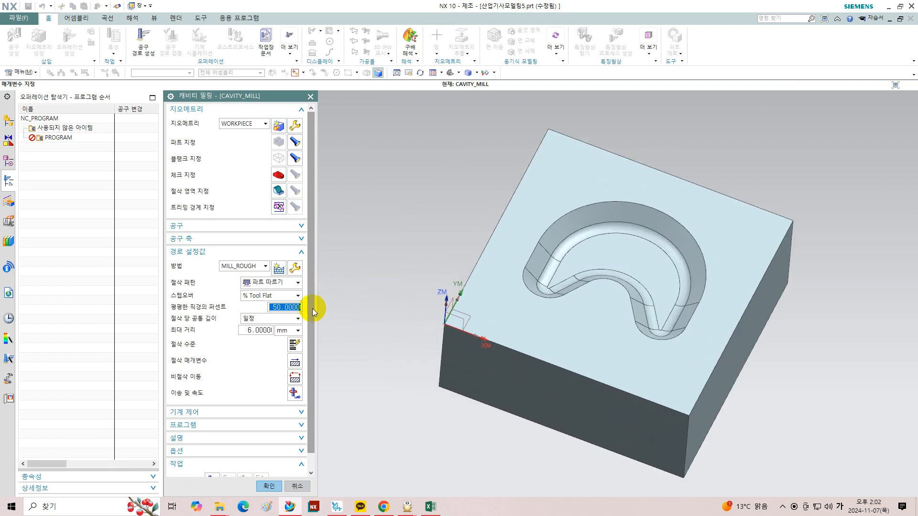
left_click(299, 283)
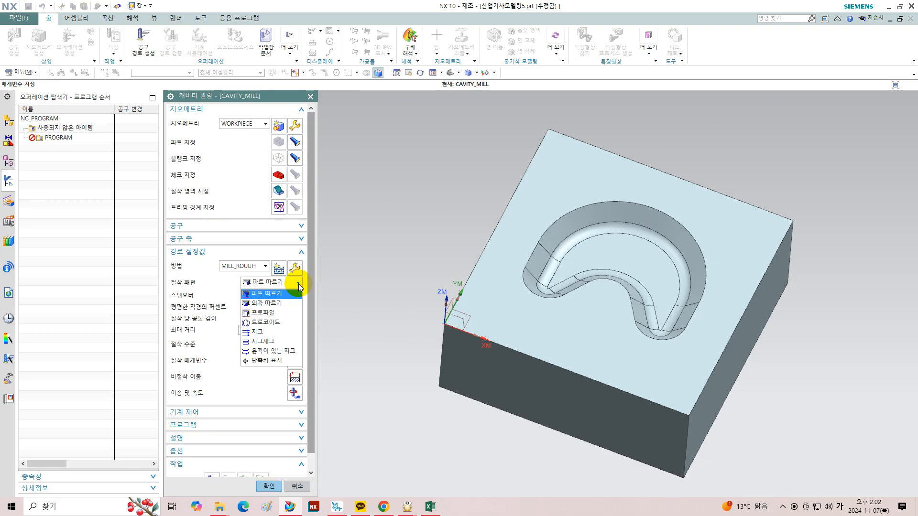
left_click(266, 293)
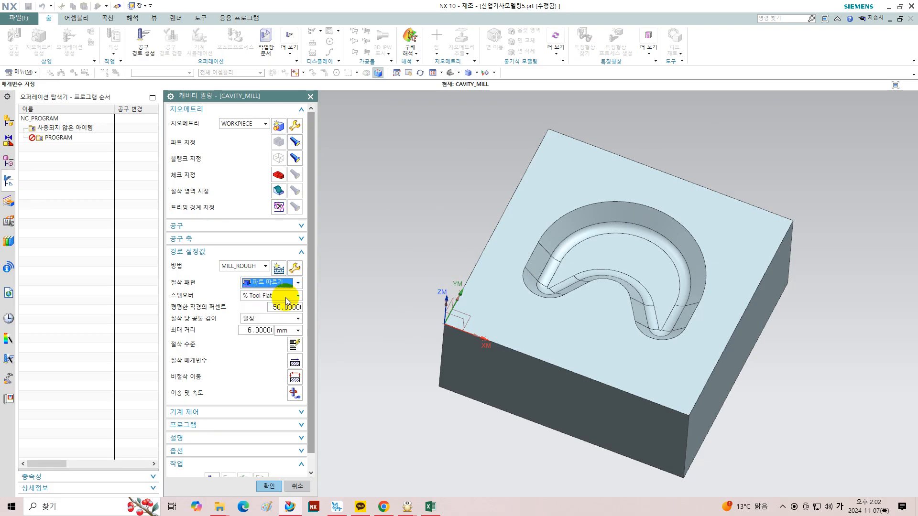
Set a constant (일정) stepover with a maximum distance of 1 mm and a common depth per cut of 0.5 mm.
left_click(297, 296)
left_click(258, 308)
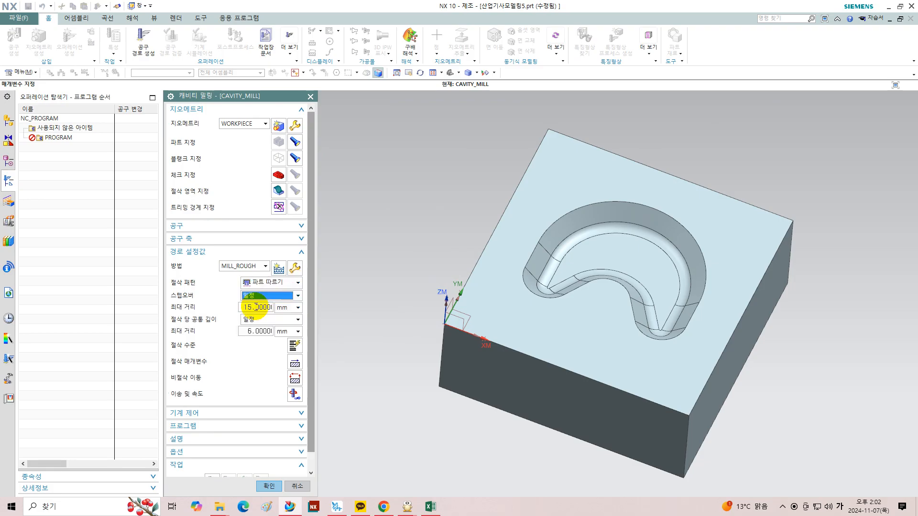
double_click(258, 307)
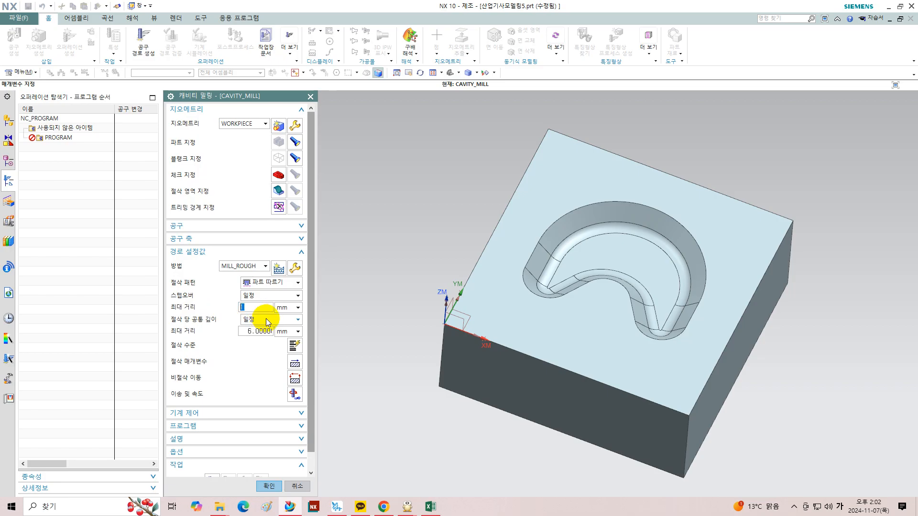
double_click(255, 332)
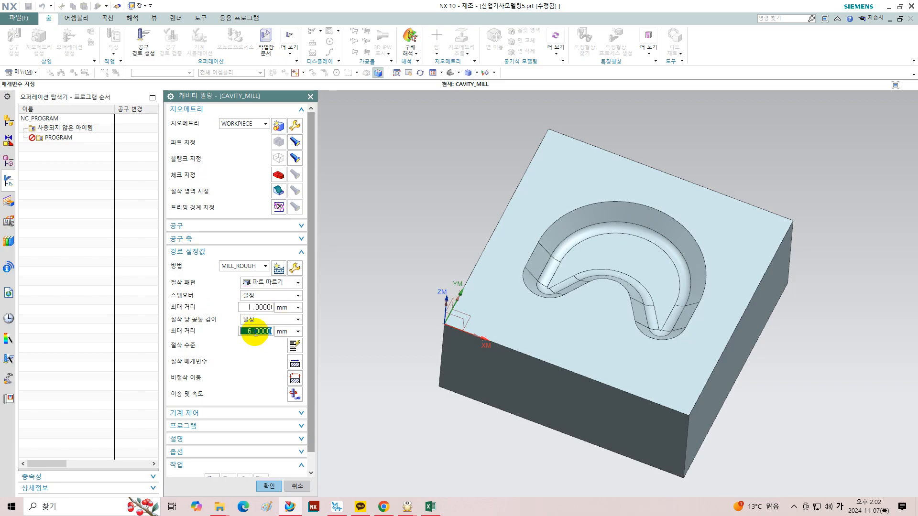
type("0.5")
Set the cut order to depth first (깊이를 우선) in the cutting parameters' strategy settings.
left_click(295, 366)
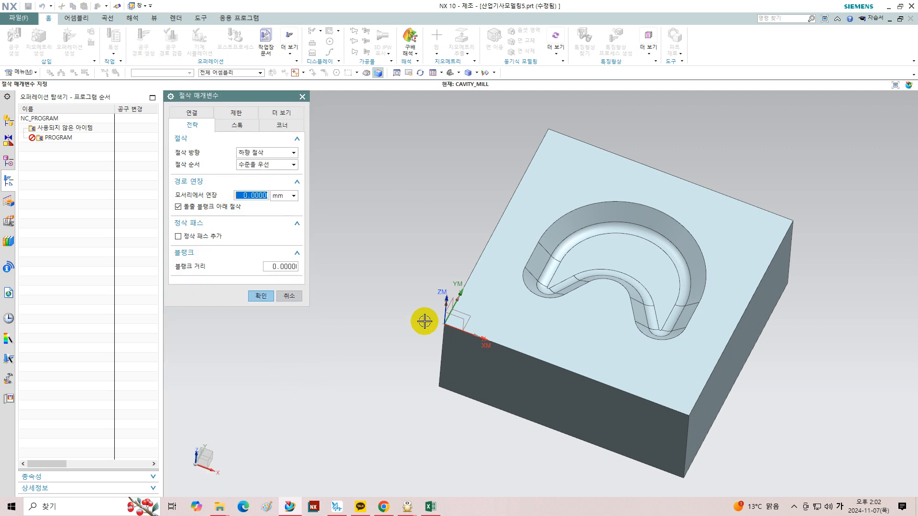
left_click(289, 164)
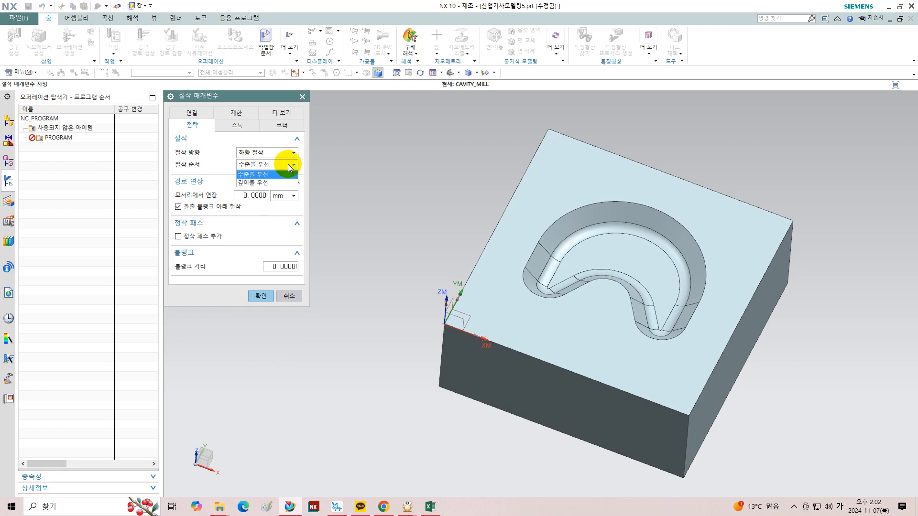
left_click(261, 183)
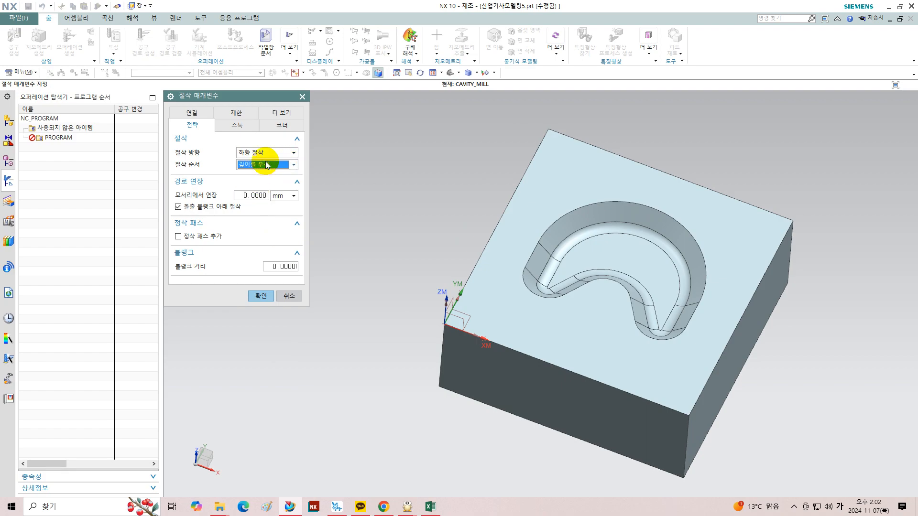
double_click(258, 197)
Set the part side stock to 0.3 and accept the cutting parameters.
left_click(240, 124)
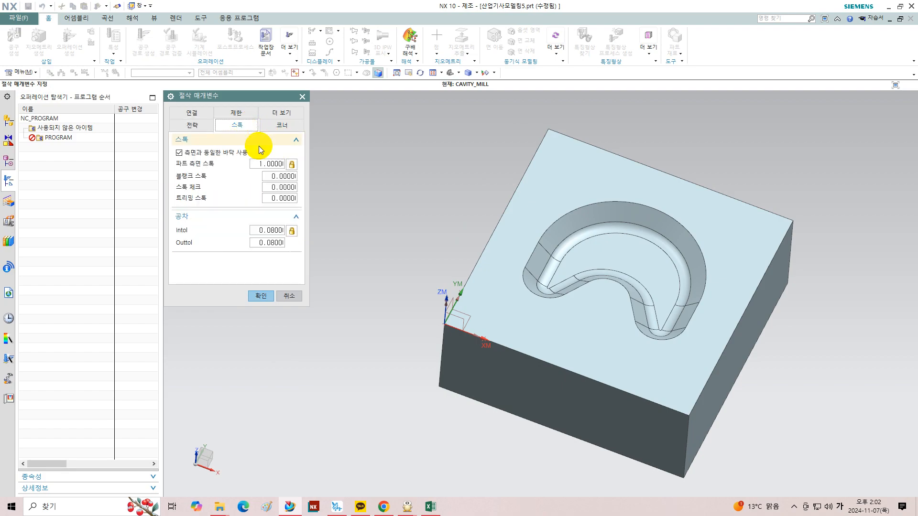
double_click(272, 165)
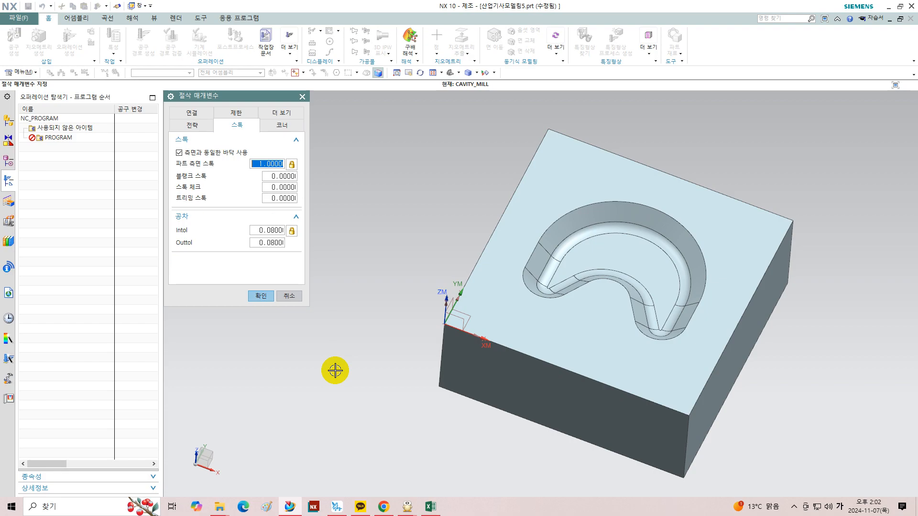
type("0.")
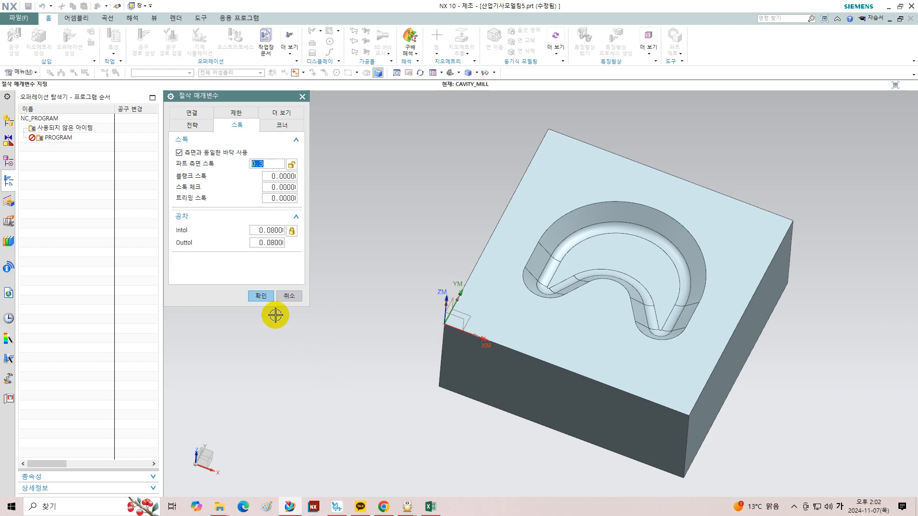
left_click(260, 296)
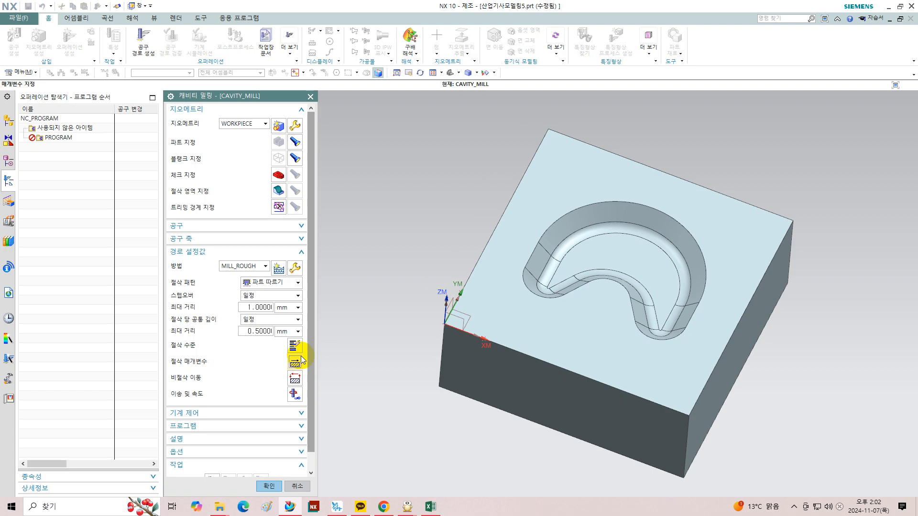
scroll(310, 358, "down", 1)
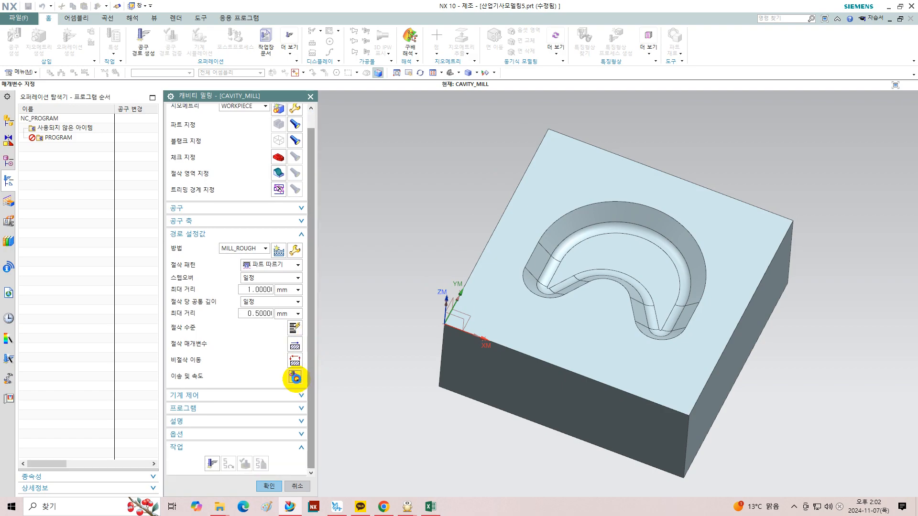
Set the roughing operation's spindle speed to 5000 rpm and cut feed rate to 1000 mmpm, and accept the feeds and speeds.
left_click(294, 377)
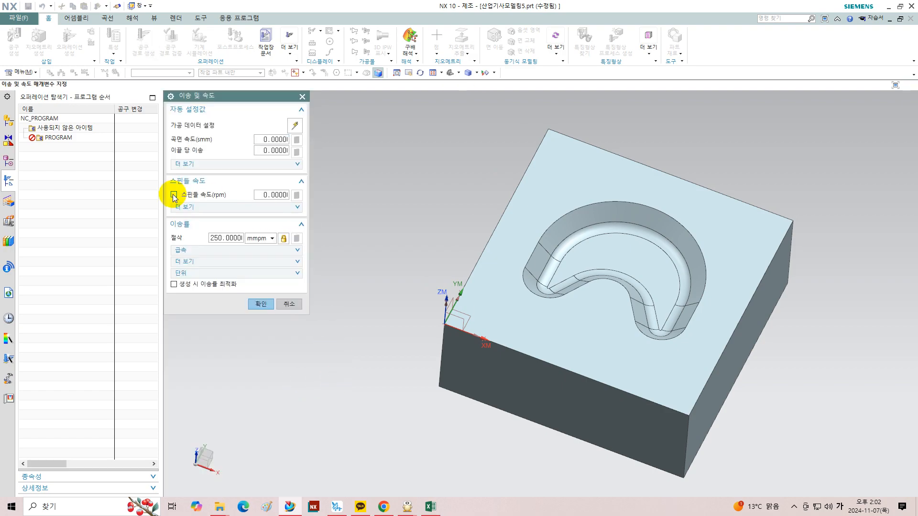
left_click(174, 195)
left_click(268, 195)
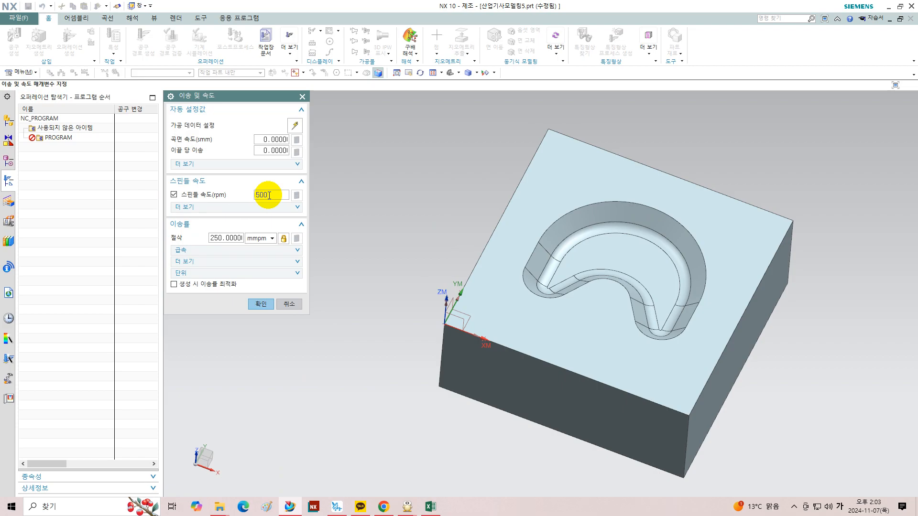
left_click(297, 195)
left_click(227, 238)
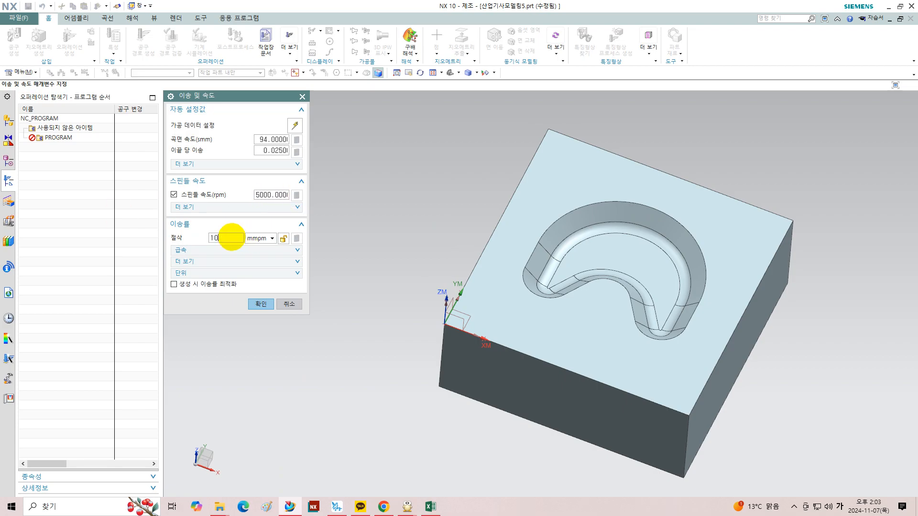
left_click(296, 238)
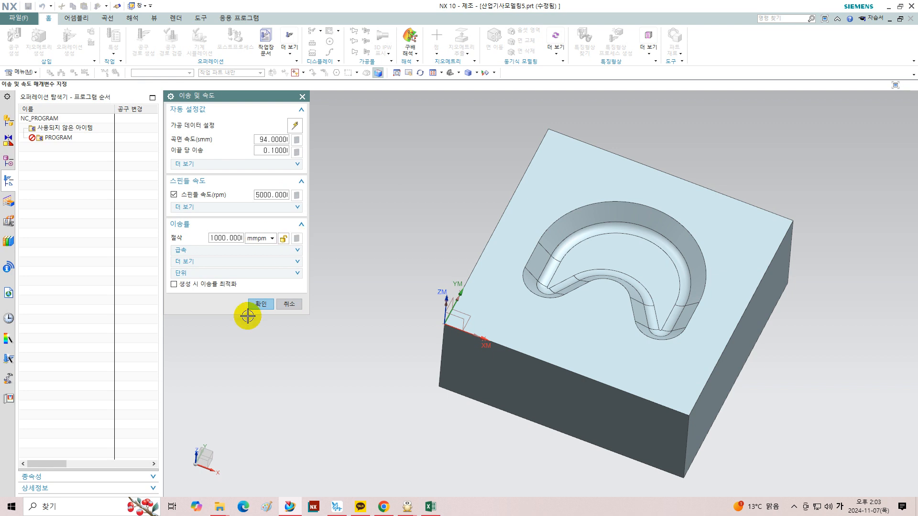
left_click(261, 304)
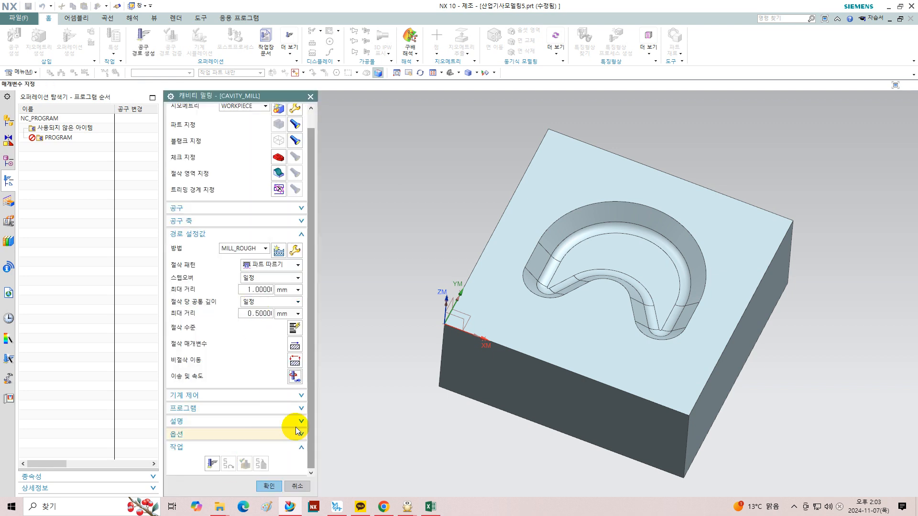
Generate the tool path for the CAVITY_MILL roughing operation.
left_click_drag(310, 413, 309, 434)
left_click(211, 464)
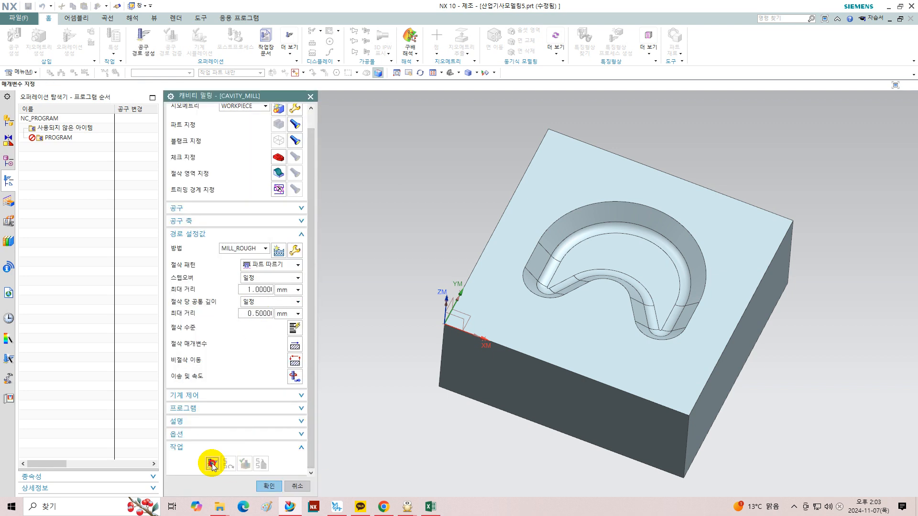
middle_click(212, 463)
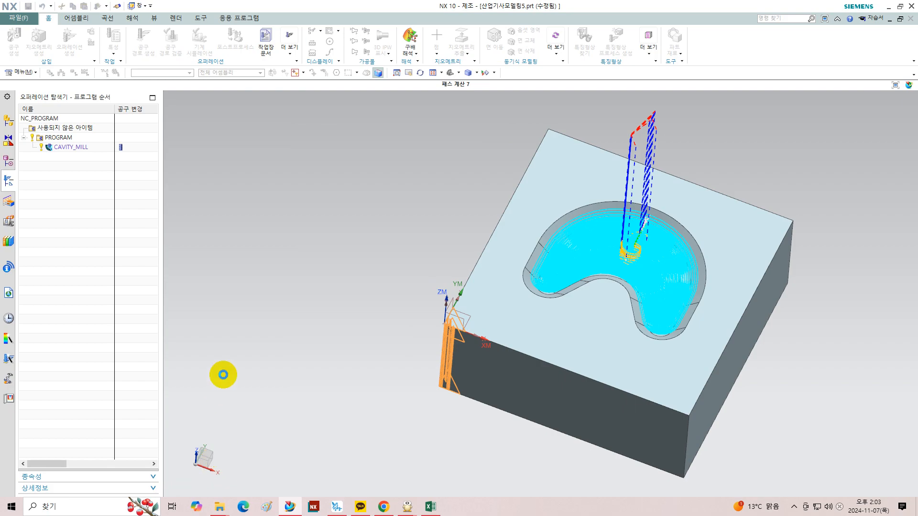
Play the 3D dynamic (3D 동적) verification of the roughing path at animation speed 7, and accept the CAVITY_MILL operation.
left_click_drag(312, 362, 314, 401)
left_click(245, 464)
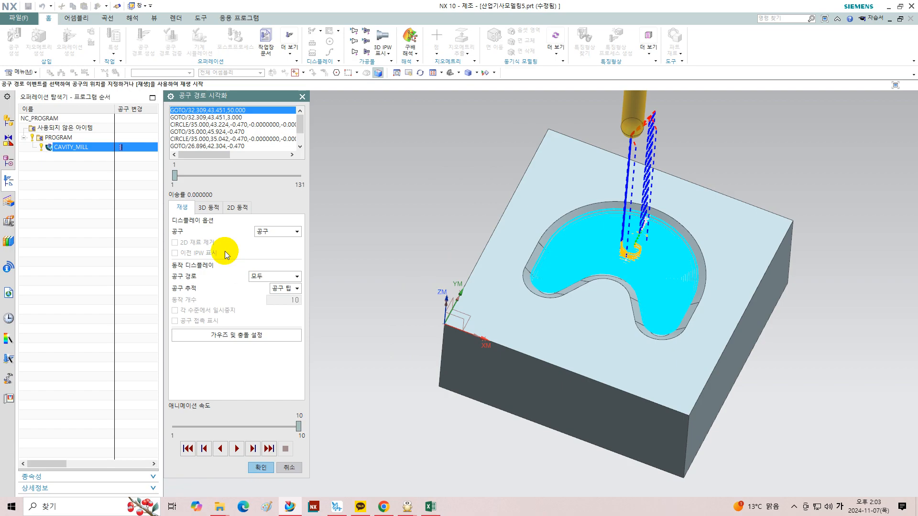
left_click(206, 209)
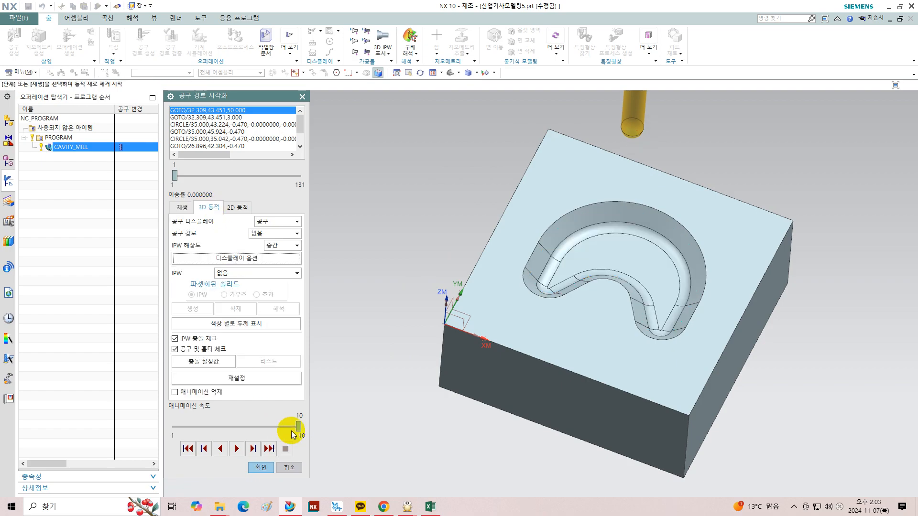
left_click_drag(298, 426, 264, 426)
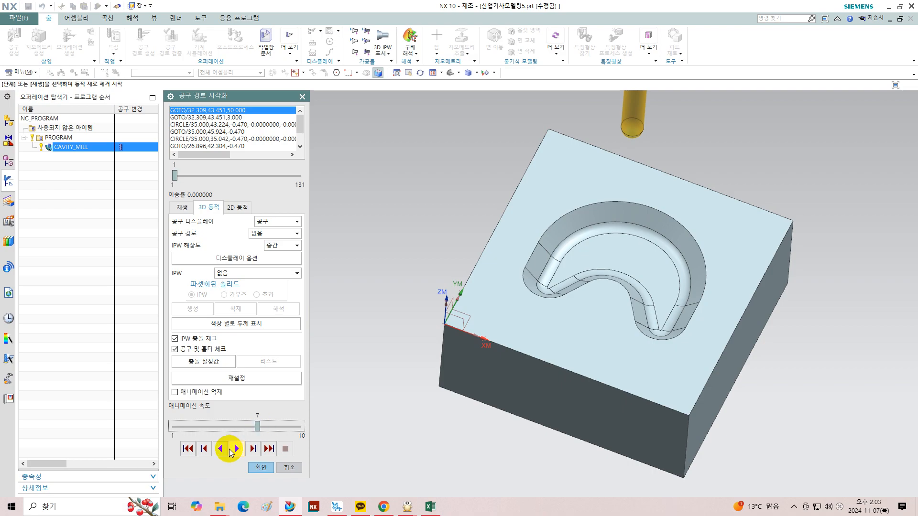
left_click(237, 449)
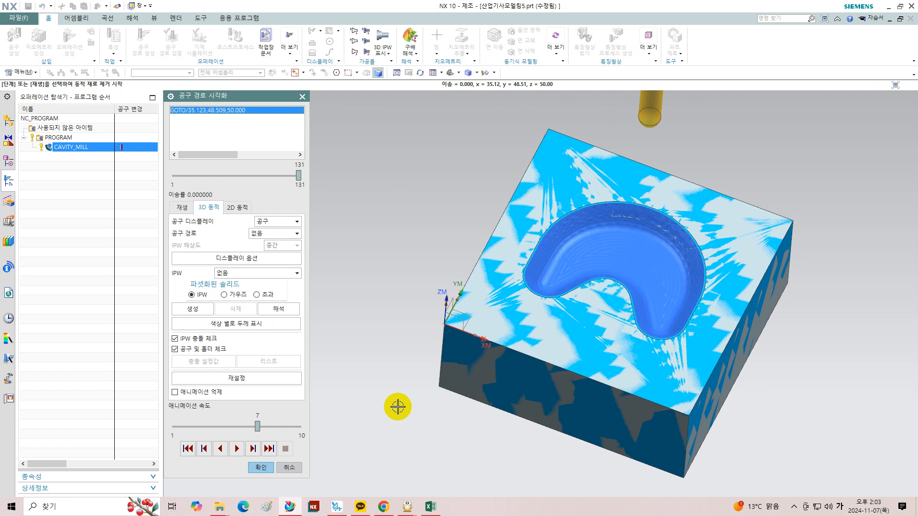
left_click(261, 467)
left_click(266, 485)
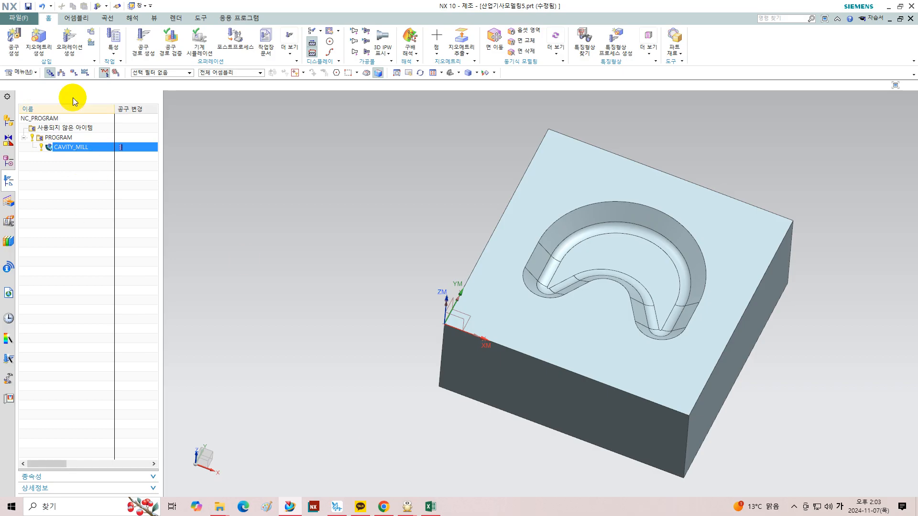
Create a CONTOUR_AREA operation under PROGRAM with tool BALL_4, geometry WORKPIECE and method MILL_FINISH.
left_click(68, 38)
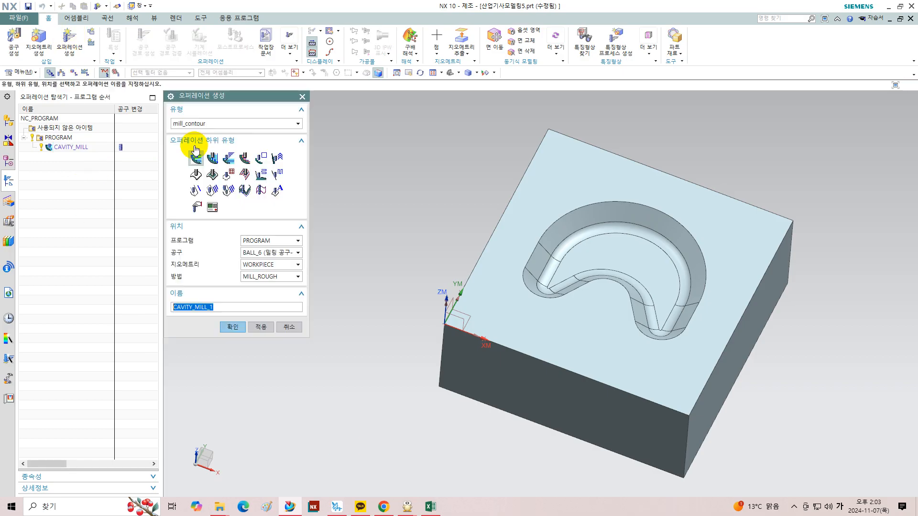
left_click(212, 175)
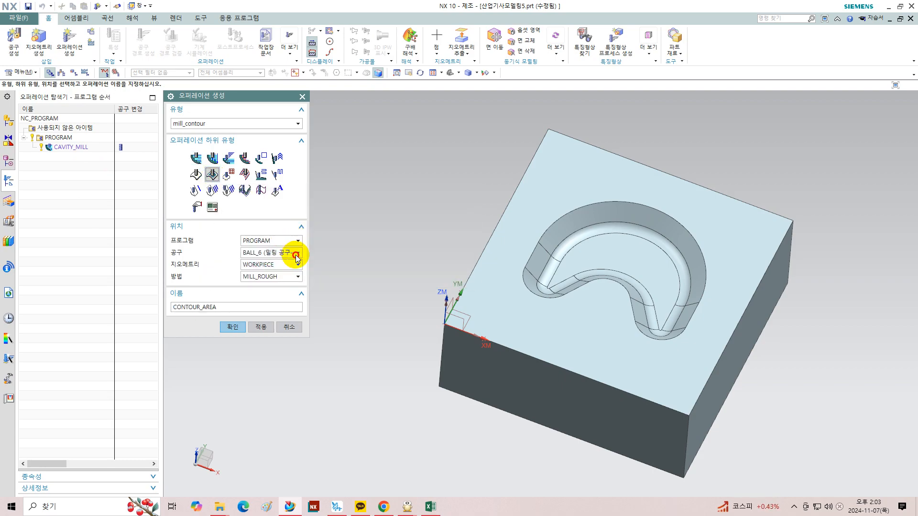
left_click(296, 257)
left_click(282, 264)
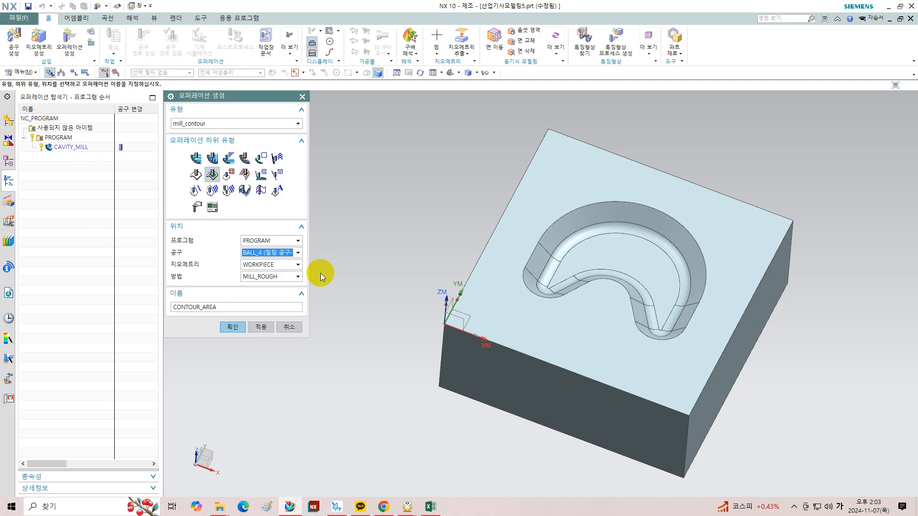
left_click(296, 277)
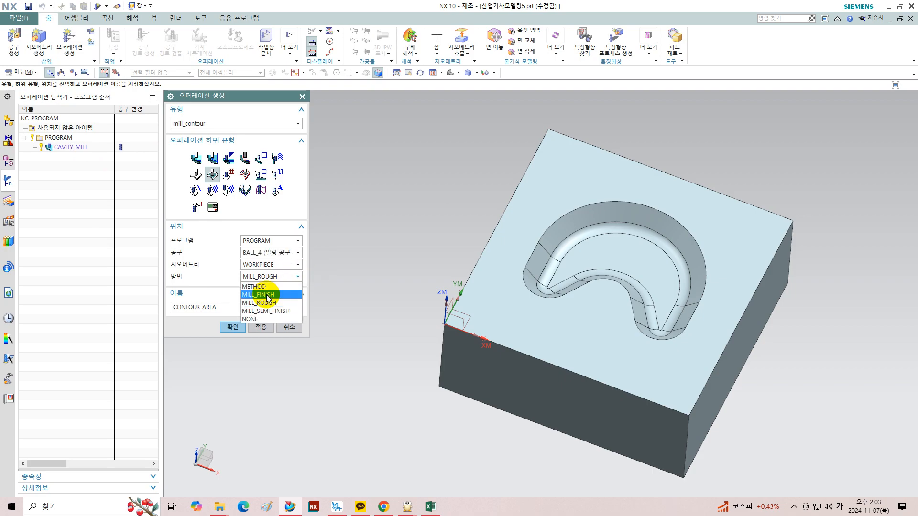
left_click(261, 294)
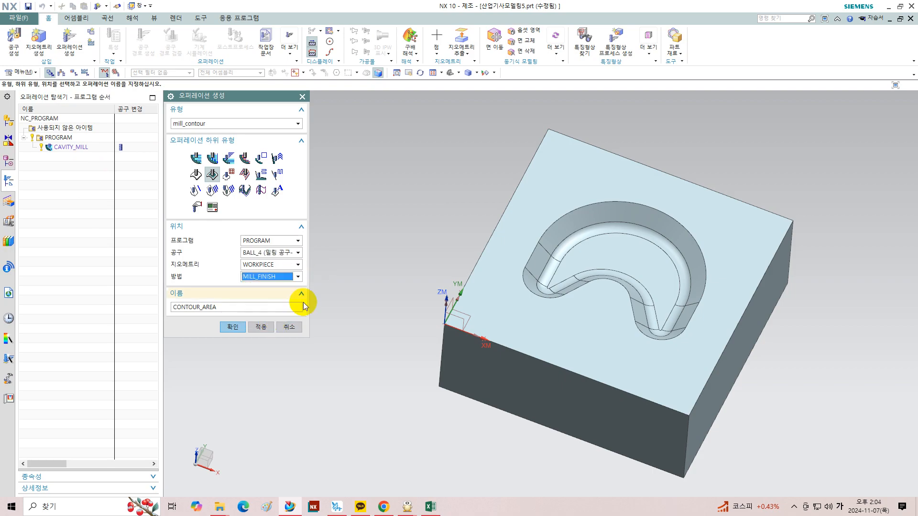
left_click(233, 328)
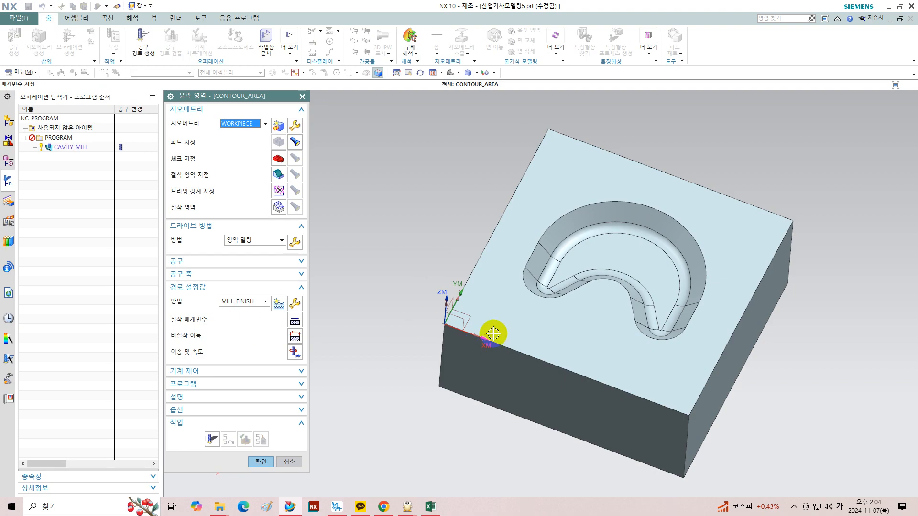
Specify all the faces of the curved pocket as the finishing operation's cut area.
mouse_move(494, 332)
middle_mouse_down()
mouse_move(492, 301)
mouse_move(493, 312)
middle_mouse_up()
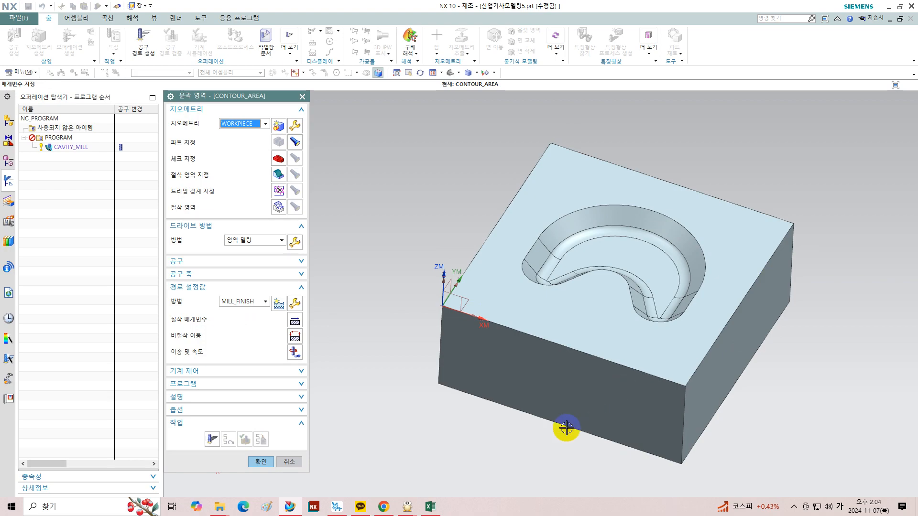
left_click(276, 177)
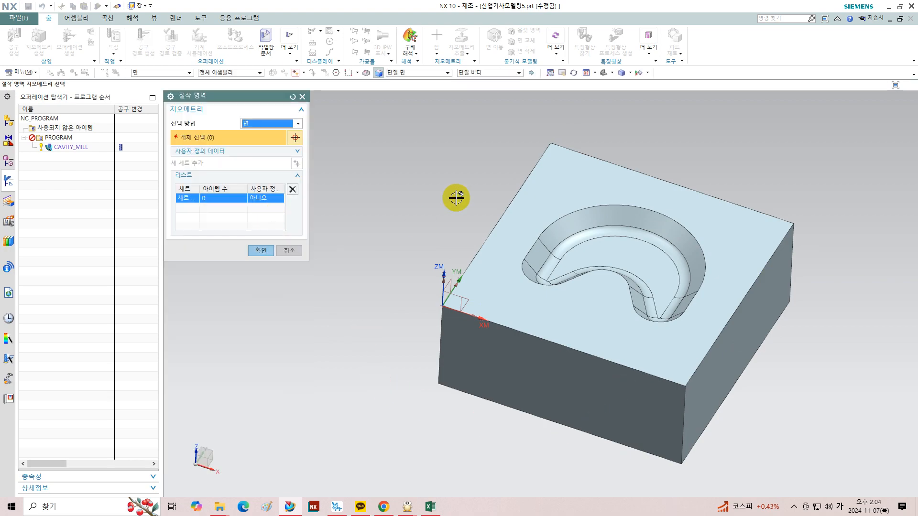
left_click_drag(500, 154, 746, 355)
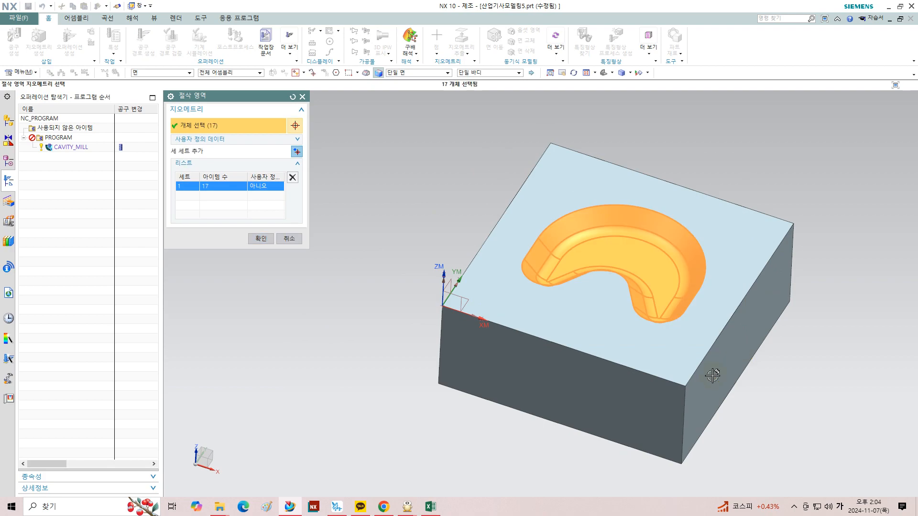
middle_click_drag(486, 385, 483, 405)
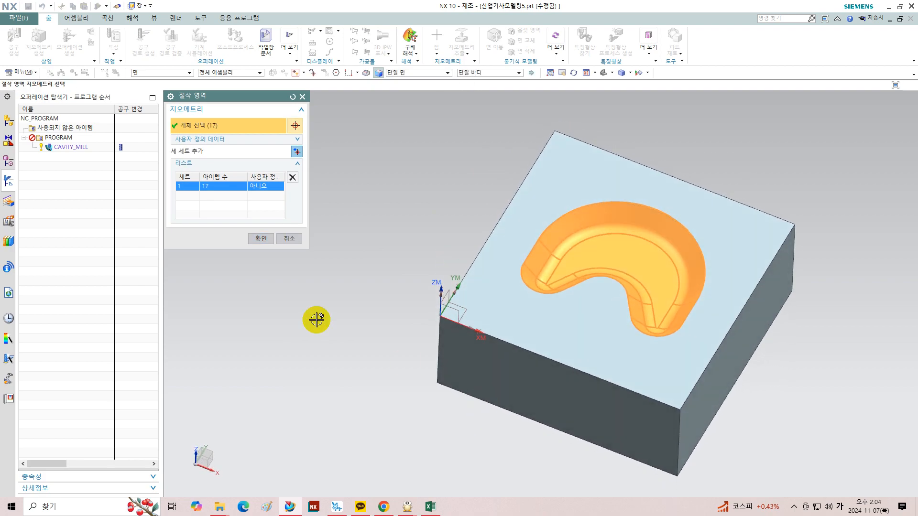
mouse_move(512, 324)
middle_mouse_down()
mouse_move(515, 340)
mouse_move(512, 325)
middle_mouse_up()
left_click(260, 238)
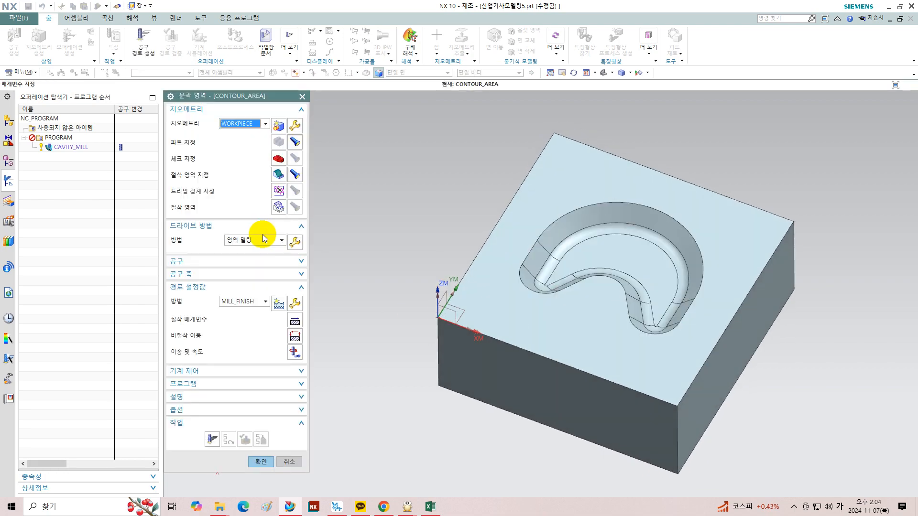
In the area milling drive settings, set the non-steep cut pattern to Follow Periphery (외곽 따르기) with an inward (안쪽) pattern direction.
left_click(295, 242)
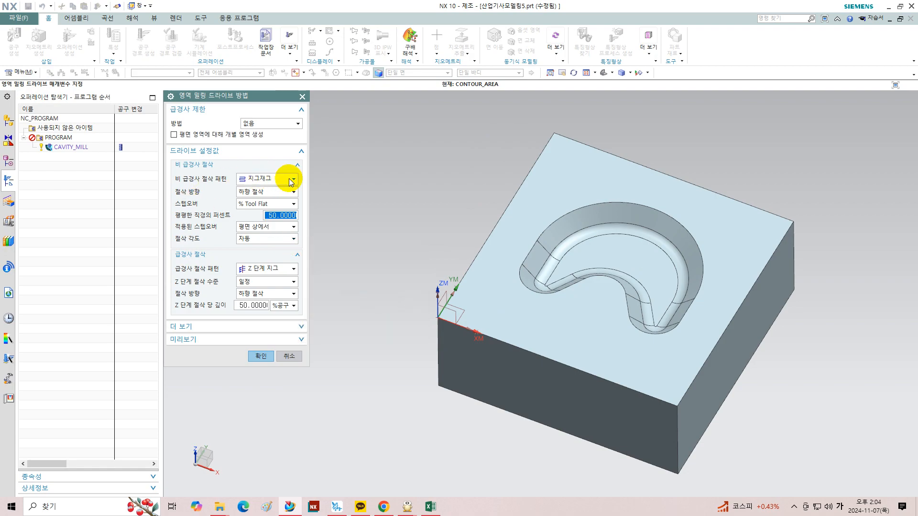
left_click(269, 180)
left_click(275, 187)
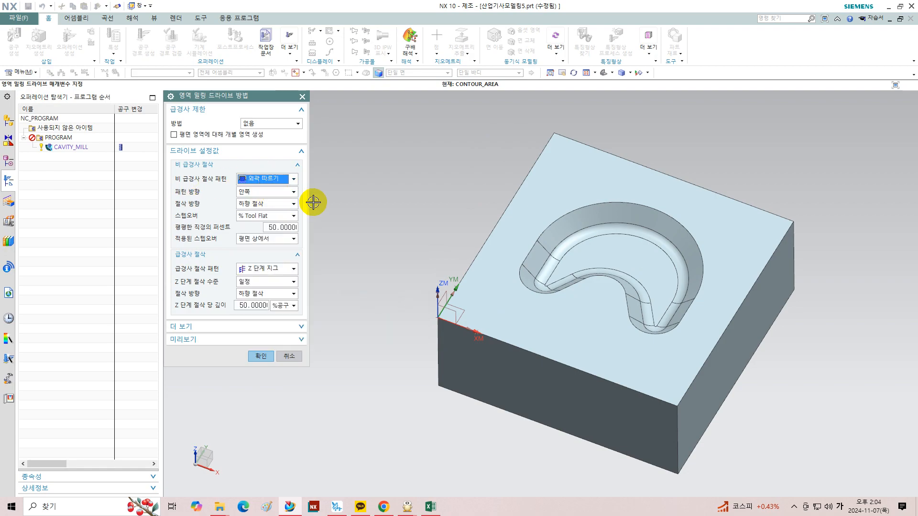
left_click(258, 191)
left_click(249, 206)
left_click(288, 194)
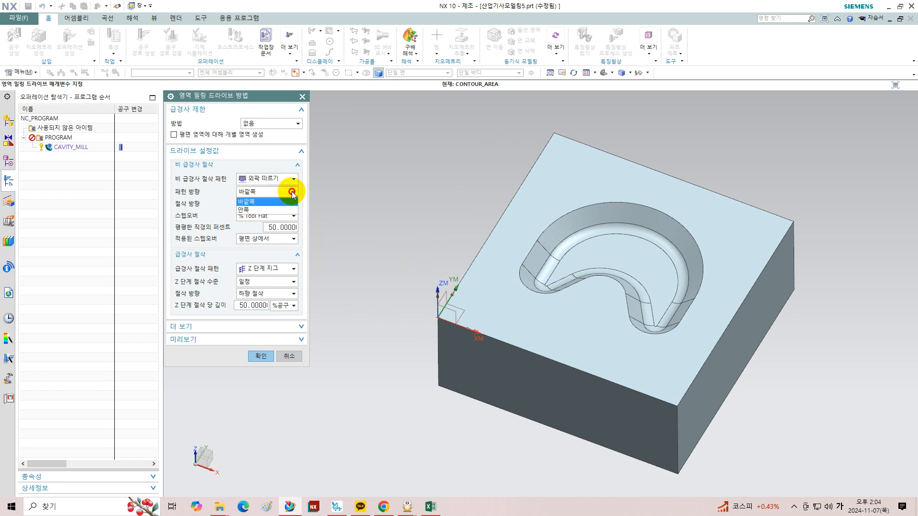
left_click(246, 205)
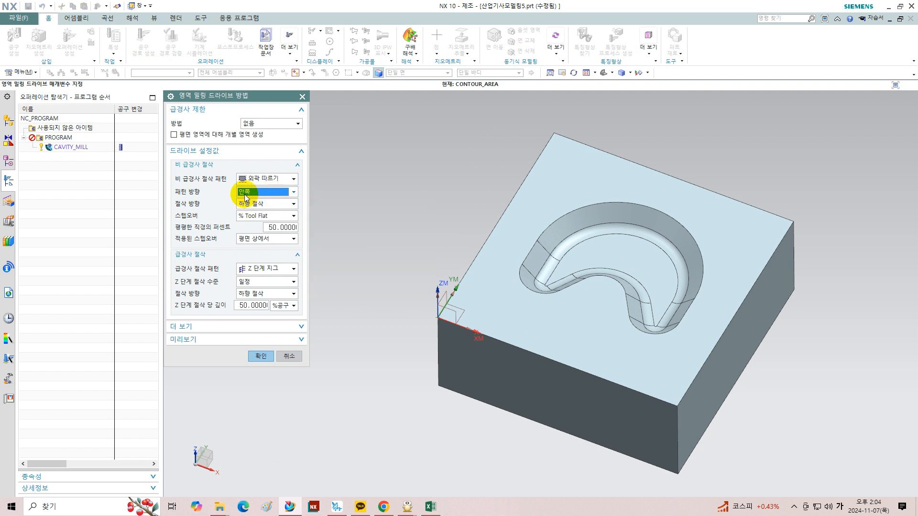
mouse_move(249, 198)
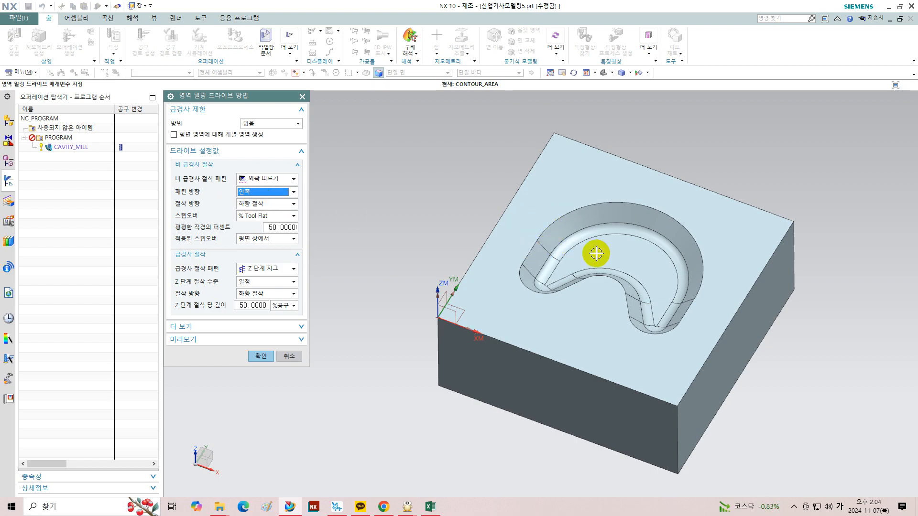
Set the non-steep stepover to constant (일정) with a maximum distance of 0.3 mm and accept the drive method.
left_click(293, 216)
left_click(251, 226)
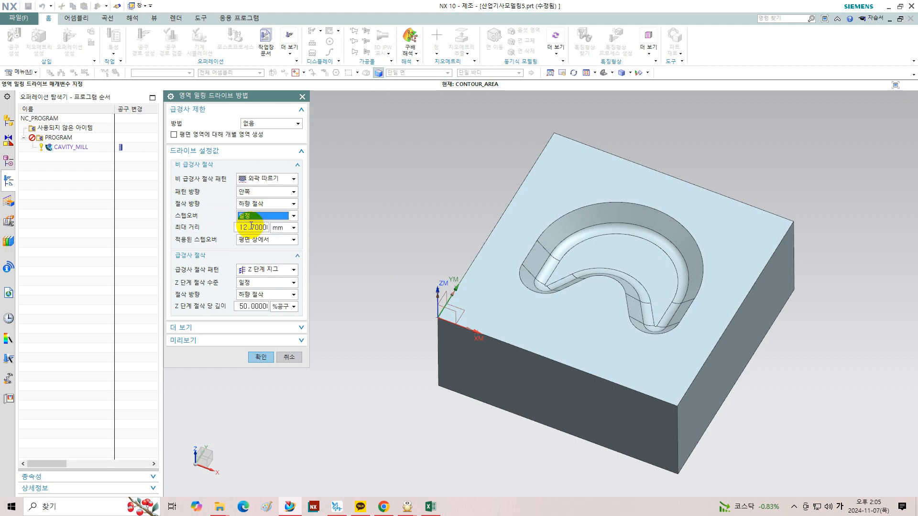
double_click(247, 230)
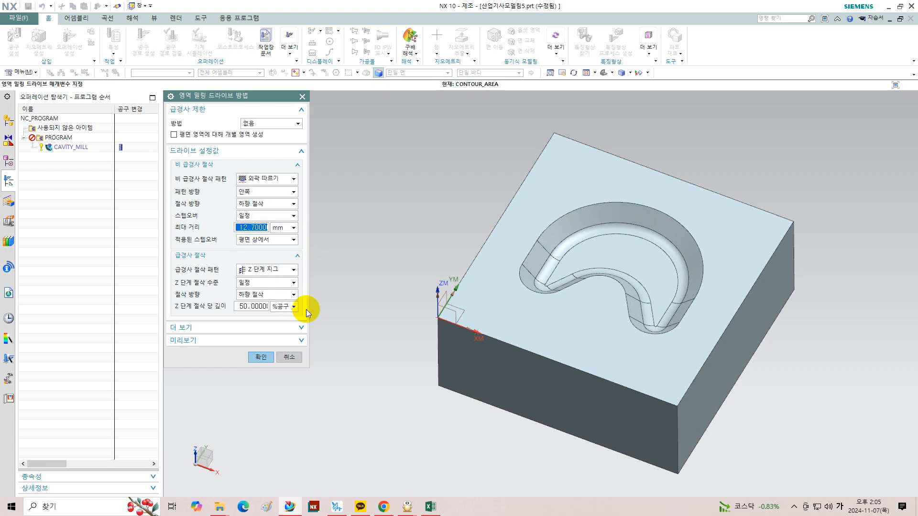
type("0.3")
key("Return")
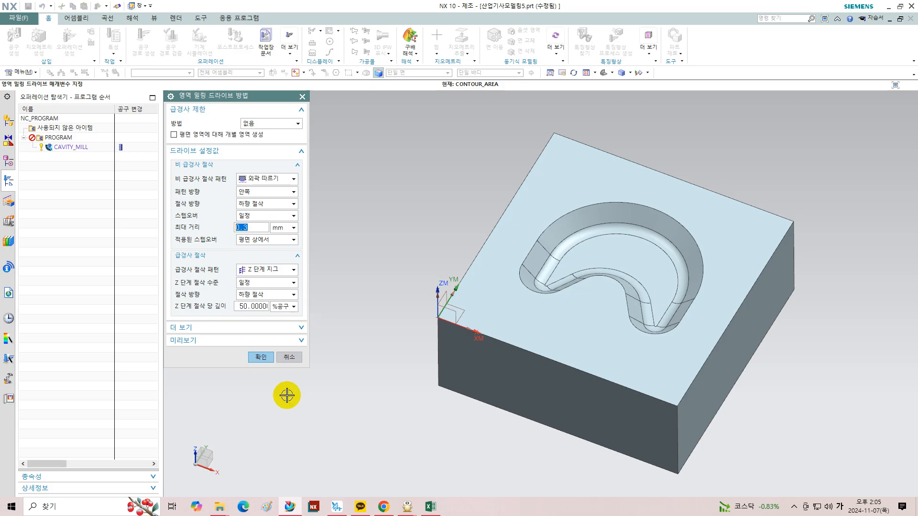
left_click(259, 357)
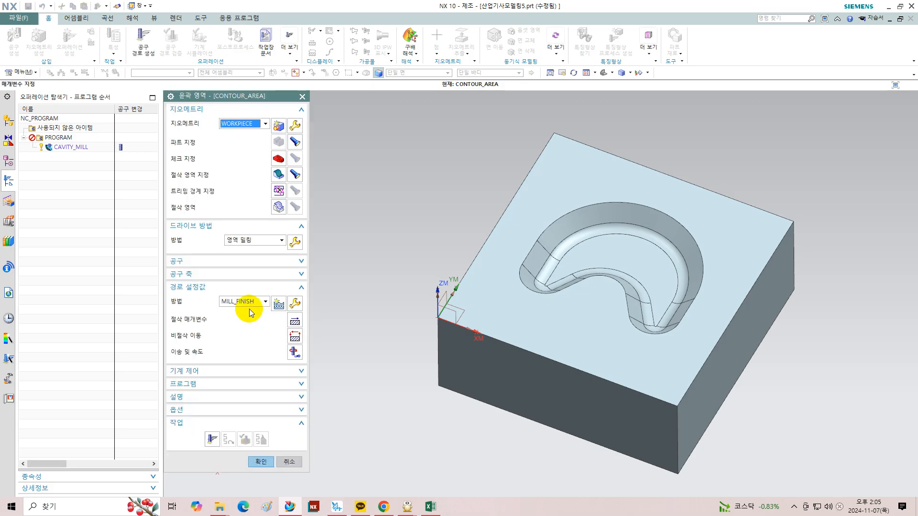
Set the CONTOUR_AREA spindle speed to 5000 rpm and the cutting feed rate to 1000 mmpm, and accept the feeds and speeds.
left_click(293, 353)
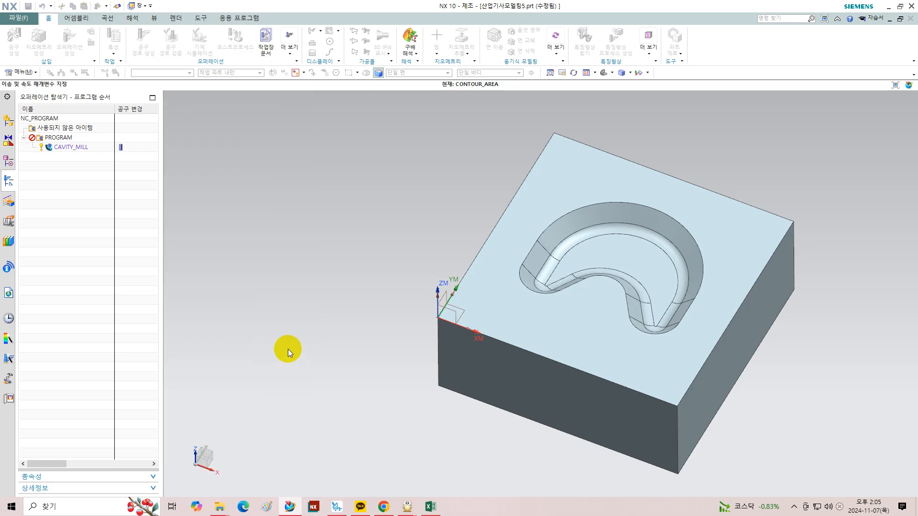
left_click(274, 196)
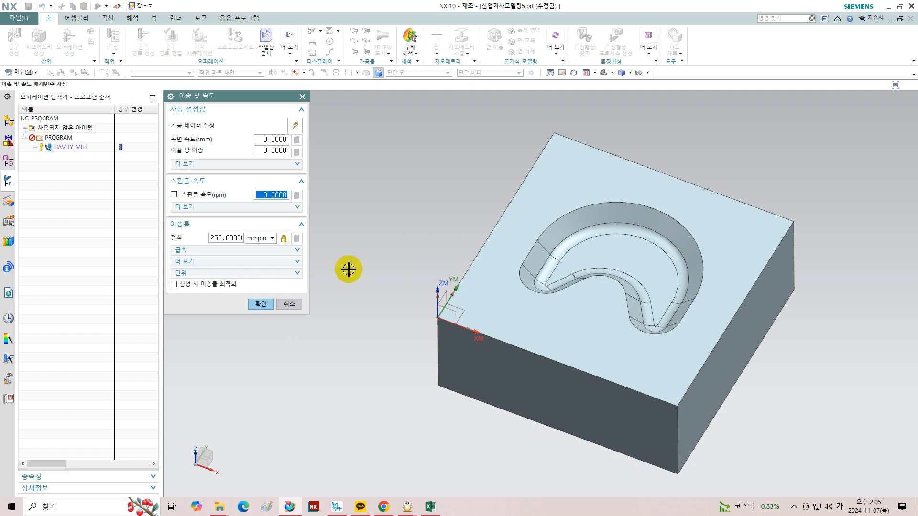
type("5")
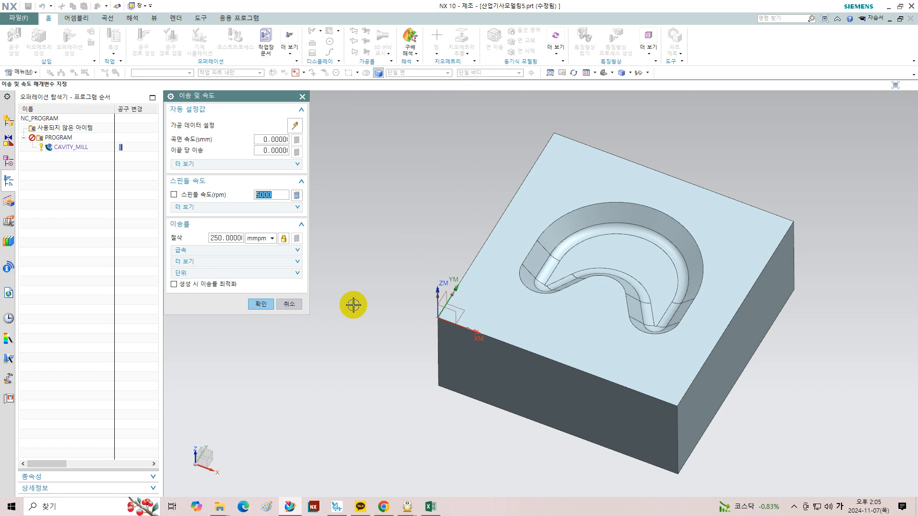
left_click(296, 195)
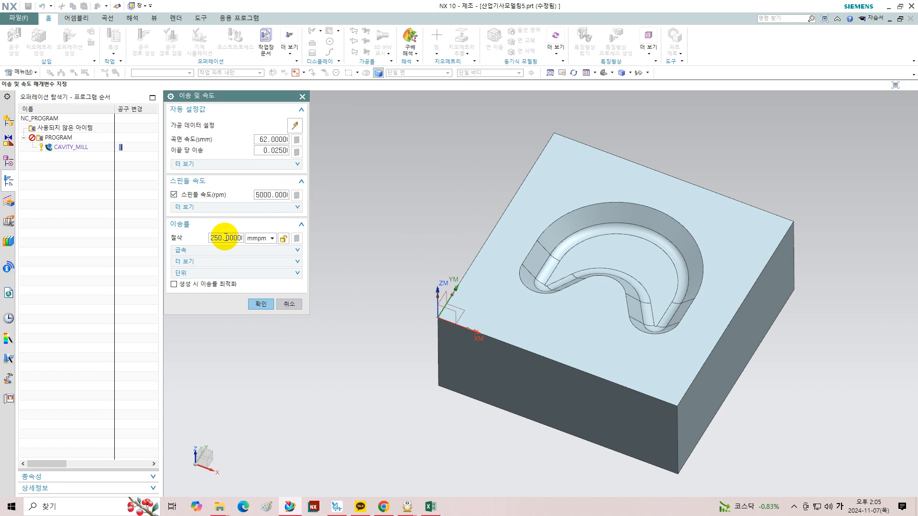
type("1000")
key("Return")
left_click(261, 304)
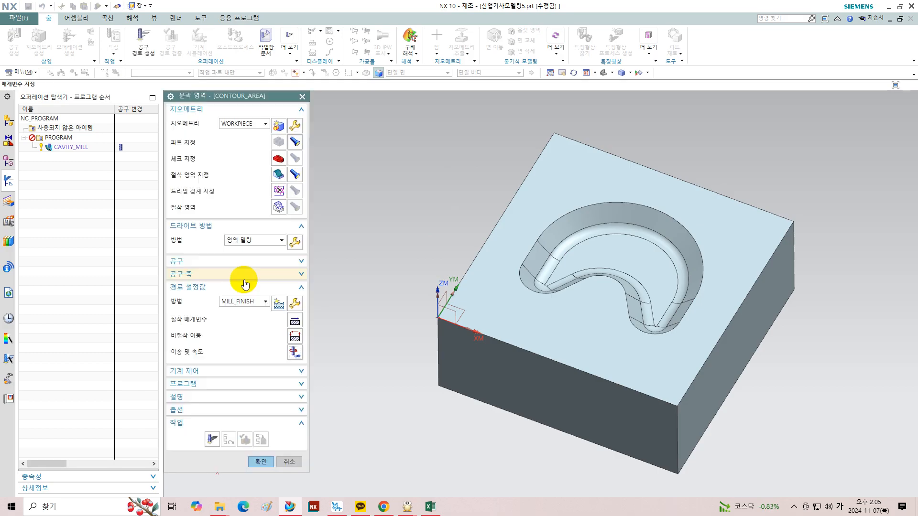
Generate the CONTOUR_AREA tool path, play its 3D dynamic (3D 동적) material removal simulation, and accept the operation.
left_click(212, 440)
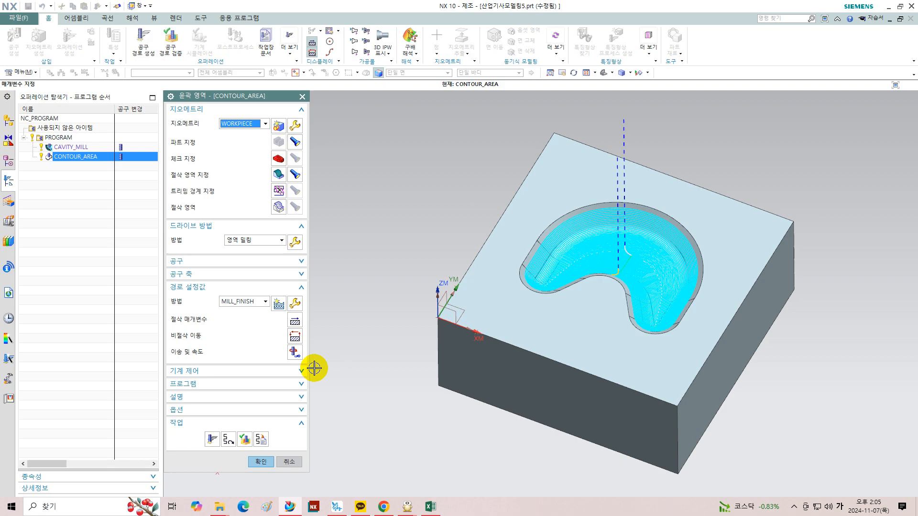
left_click(245, 440)
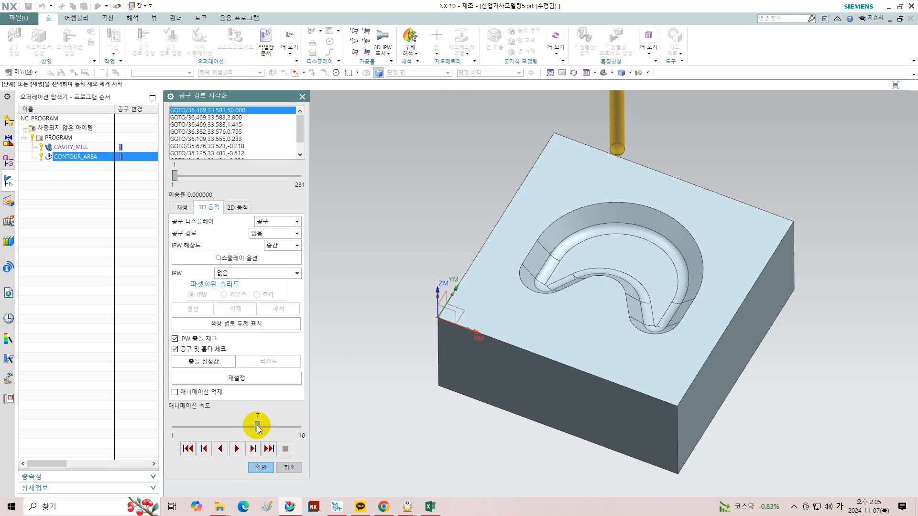
left_click(236, 448)
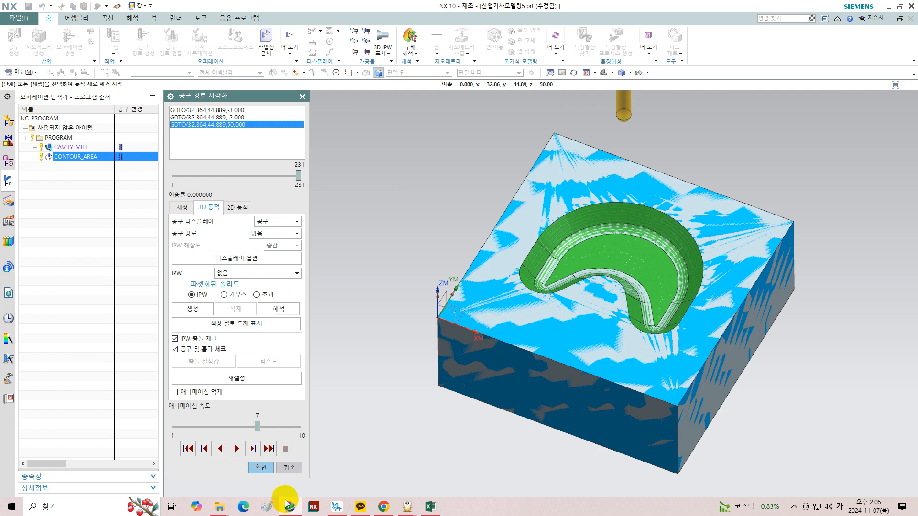
left_click(261, 468)
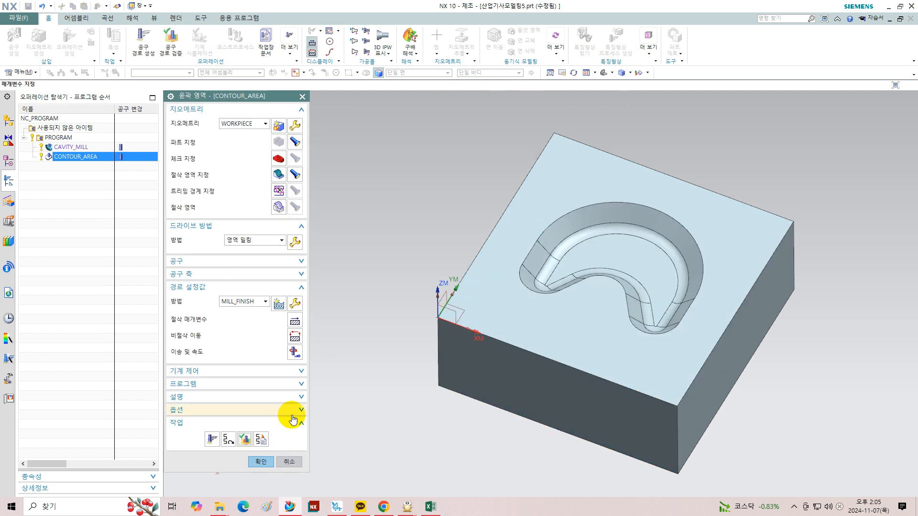
left_click(260, 458)
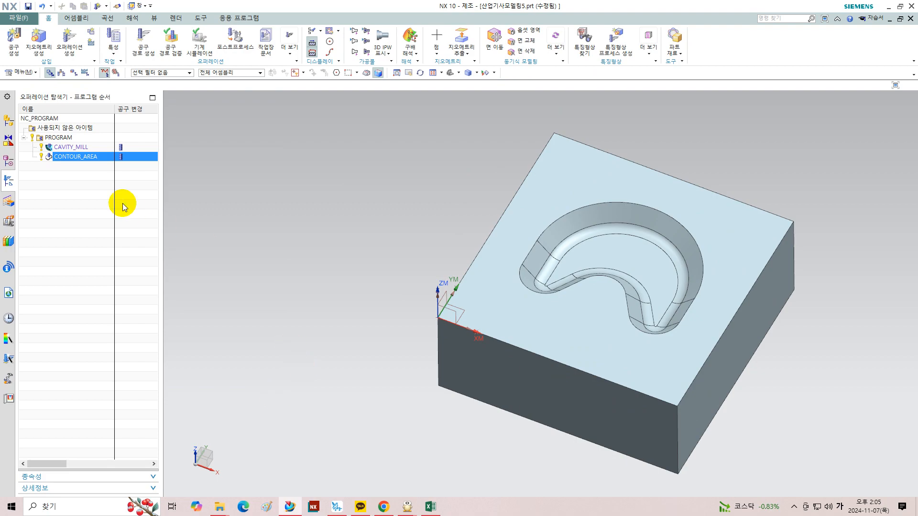
Start postprocessing the CAVITY_MILL and CONTOUR_AREA operations together with the MILL_3_AXIS postprocessor.
left_click(72, 147)
left_click(76, 157)
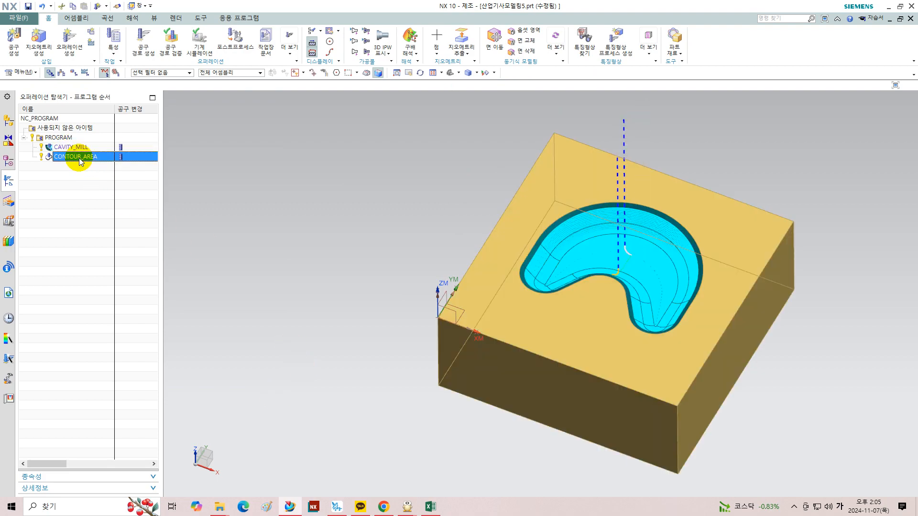
left_click(73, 148, "shift")
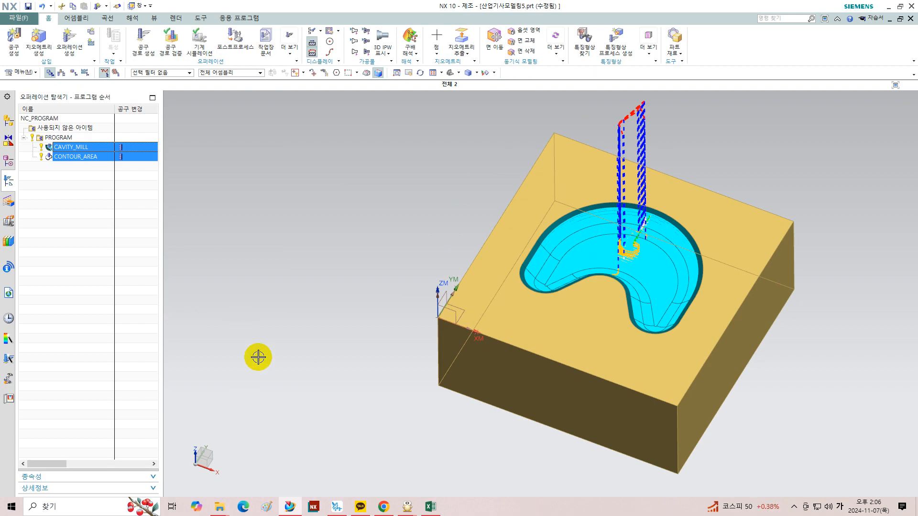
left_click(236, 46)
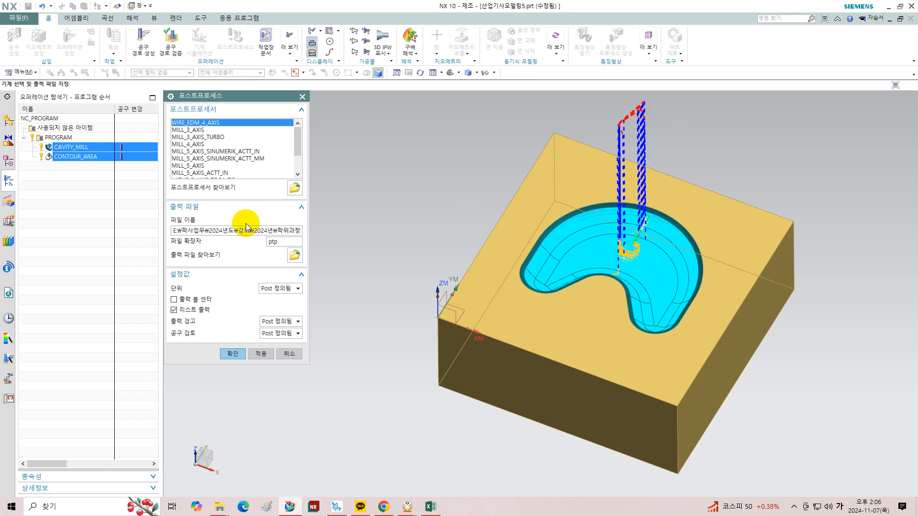
left_click(190, 130)
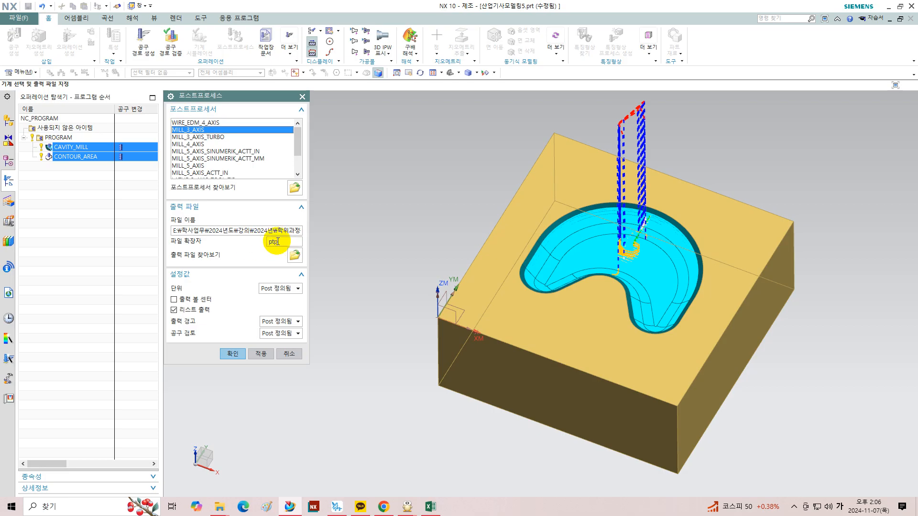
Set the output file extension to nc and the units to metric/part (미터법/파트), and output the NC program for the whole program group.
left_click_drag(280, 242, 245, 243)
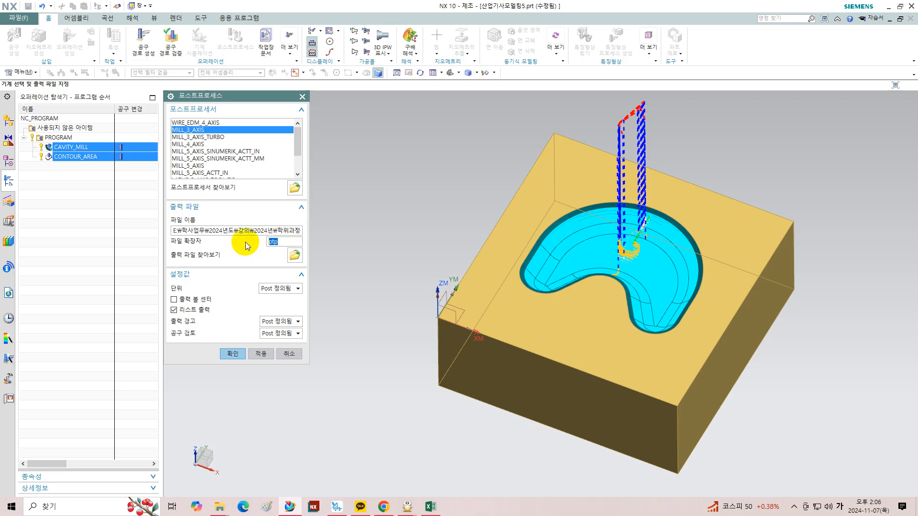
key("BackSpace")
key("Hangul")
type("nc")
left_click(299, 289)
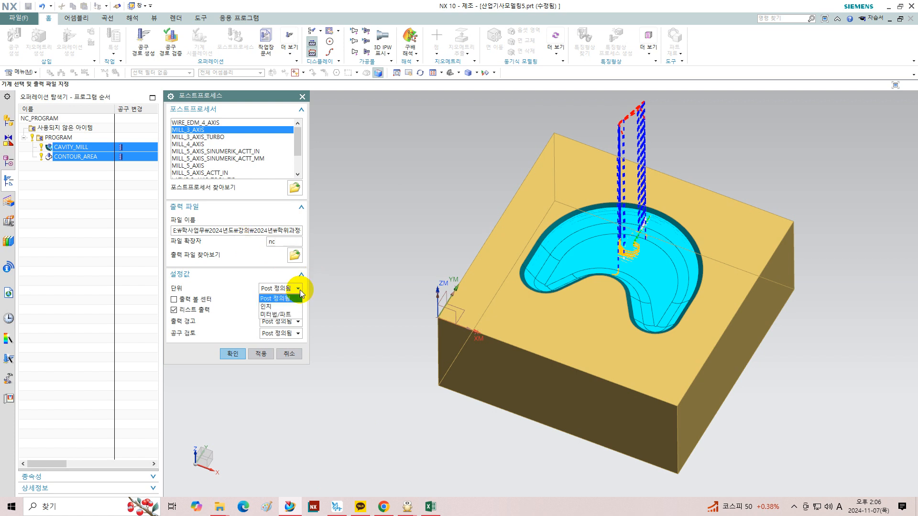
left_click(286, 318)
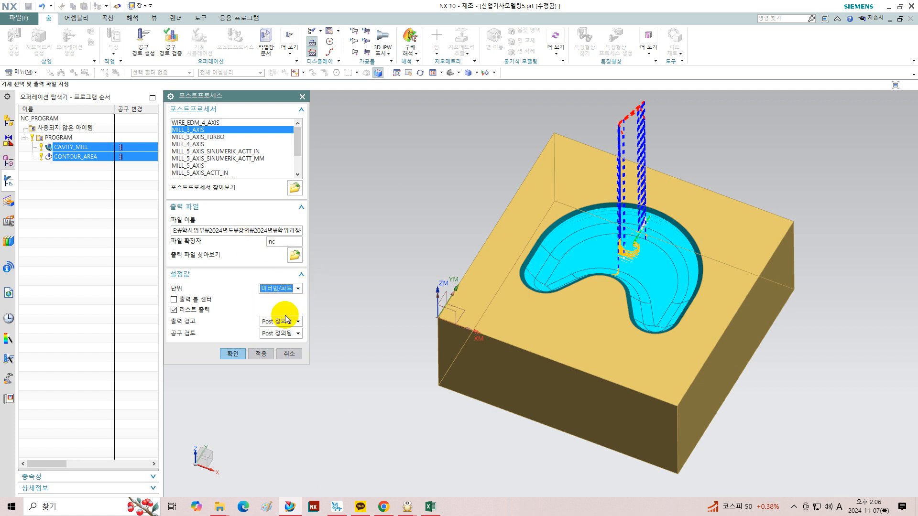
left_click(232, 354)
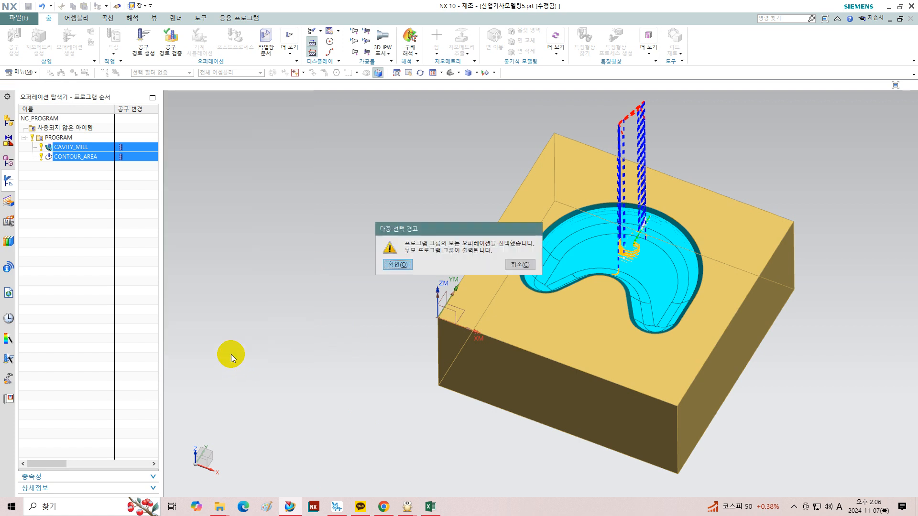
left_click(396, 264)
left_click(362, 270)
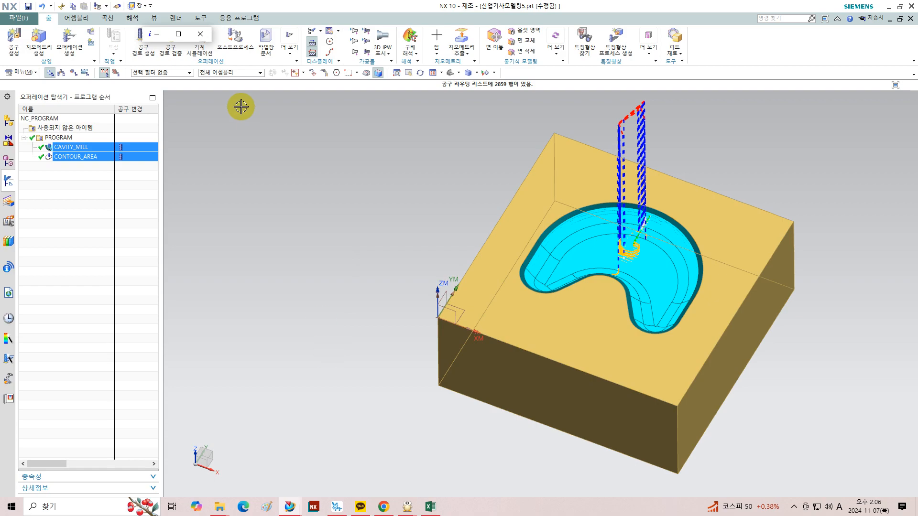
Maximize the NC code listing, delete the information header above the first % line, and check the program through to its end.
left_click(180, 35)
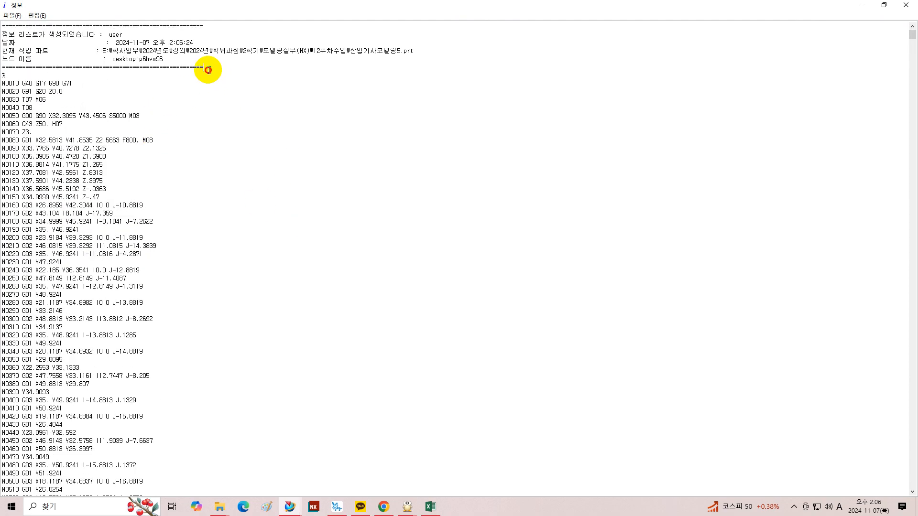
left_click_drag(205, 67, 4, 25)
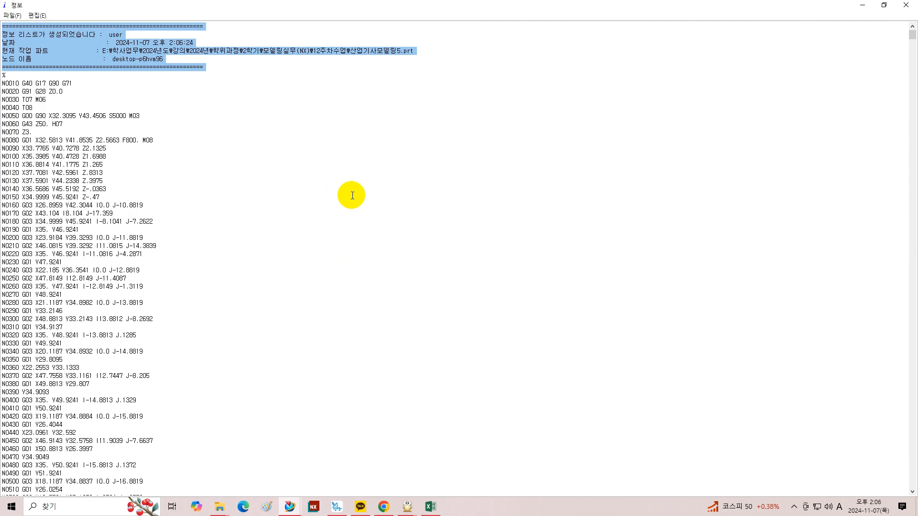
key("Delete")
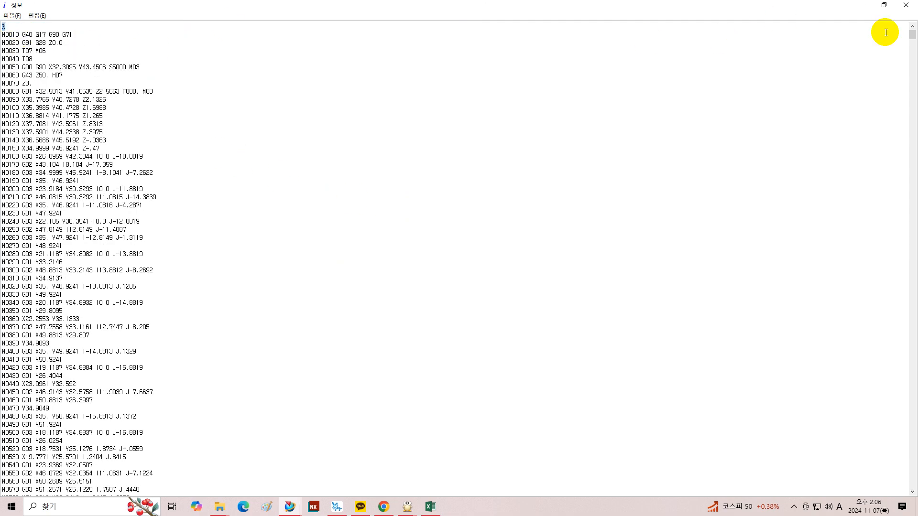
left_click_drag(911, 35, 913, 486)
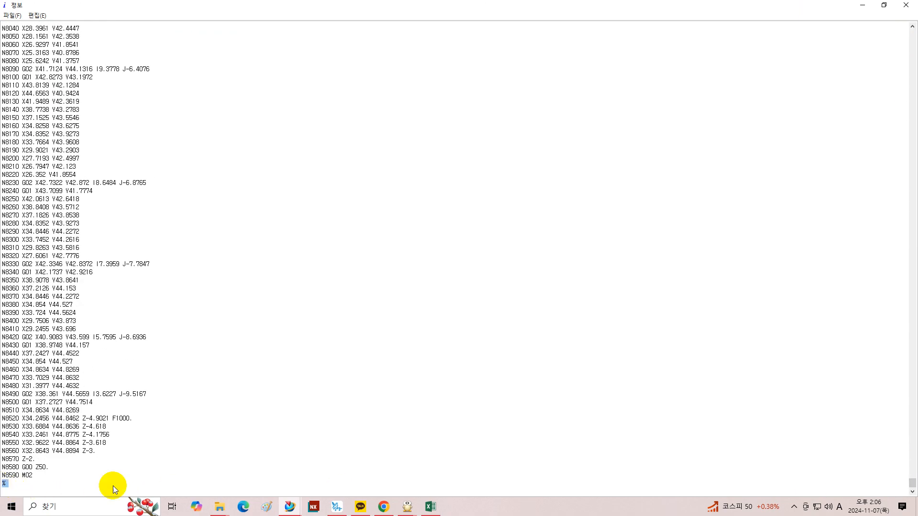
left_click_drag(911, 483, 911, 34)
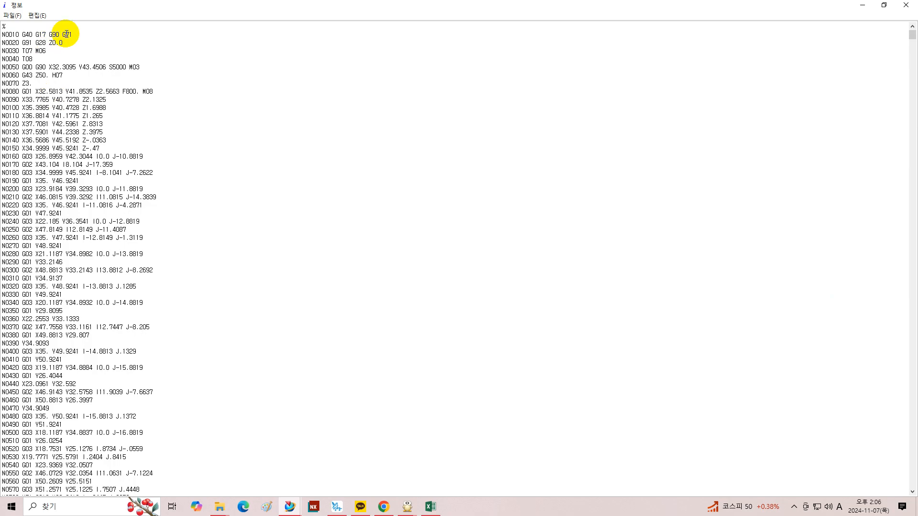
Replace G71 with G80 in block N0010 of the NC code, keeping block N0020 on its own line.
left_click_drag(63, 35, 80, 35)
key("Hangul")
type("ㅎN0020 G91 G28 Z0.0")
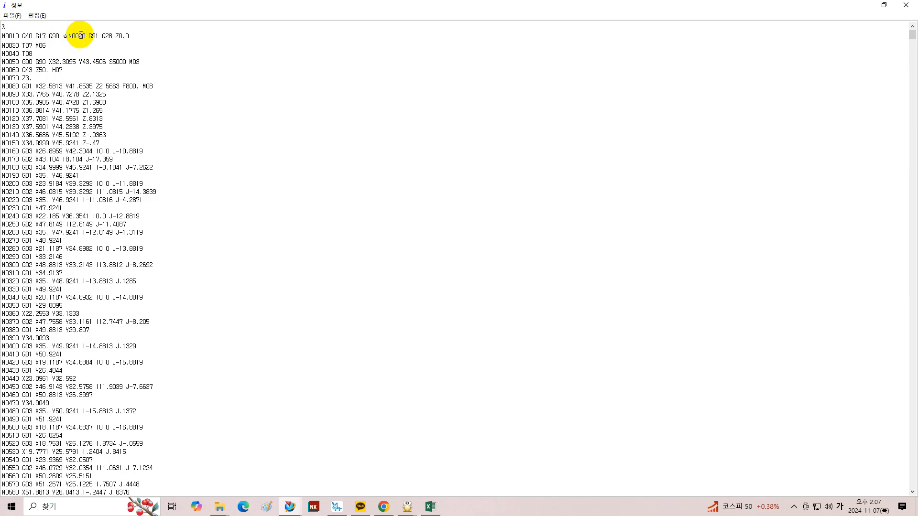
key("BackSpace")
key("Return")
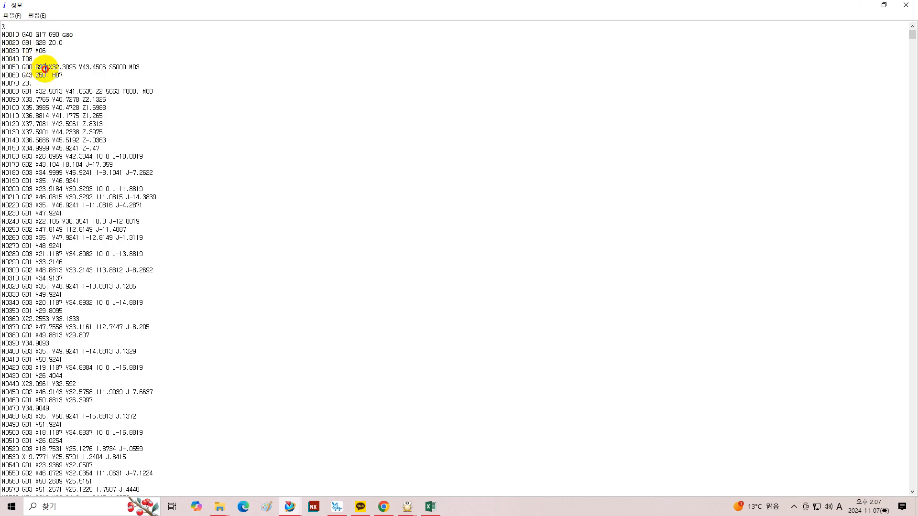
Insert the work coordinate code G54 after G90 in block N0050.
left_click(45, 67)
type("G")
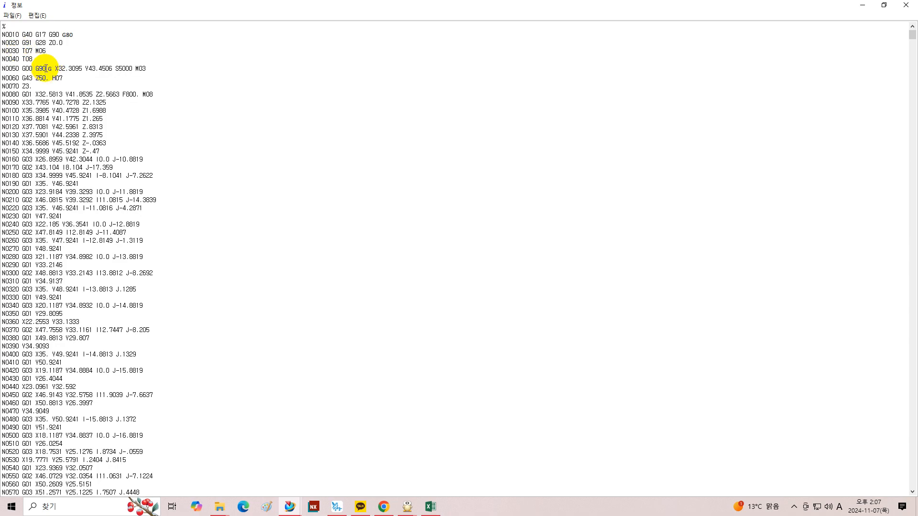
type("54")
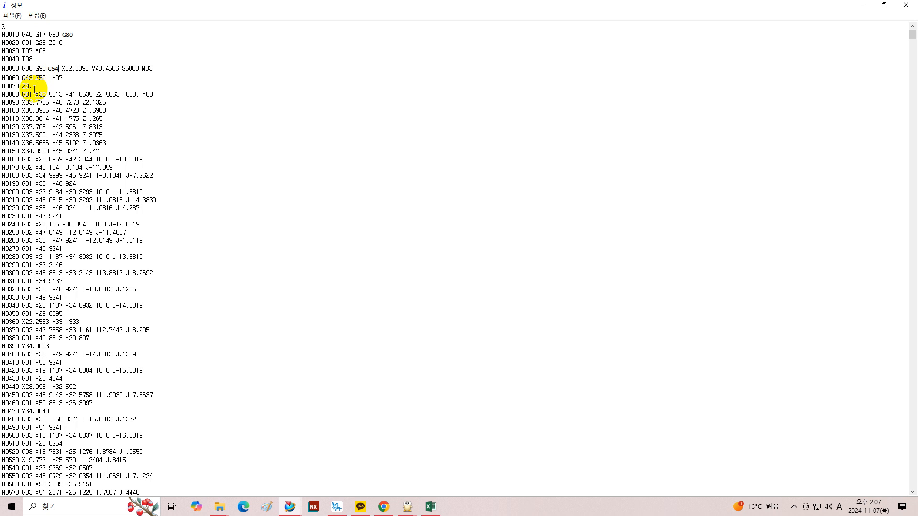
double_click(54, 68)
left_click_drag(35, 61, 22, 60)
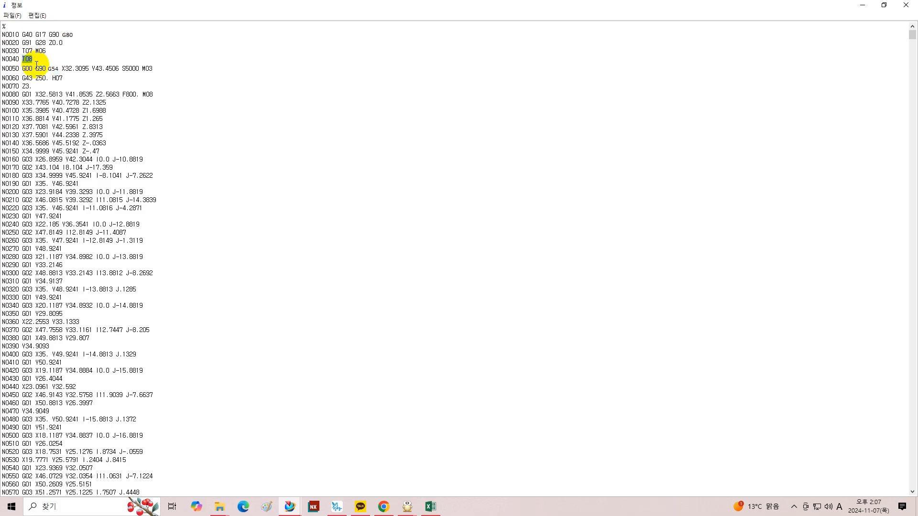
double_click(63, 80)
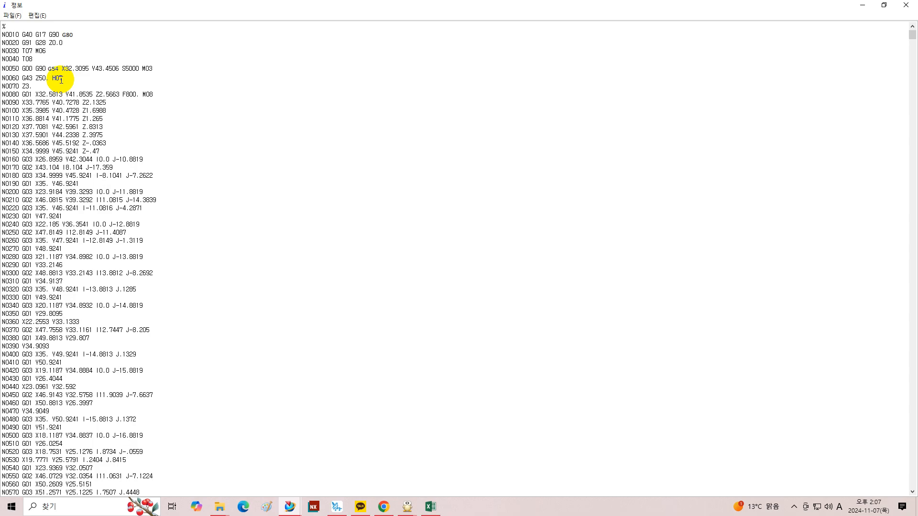
double_click(53, 69)
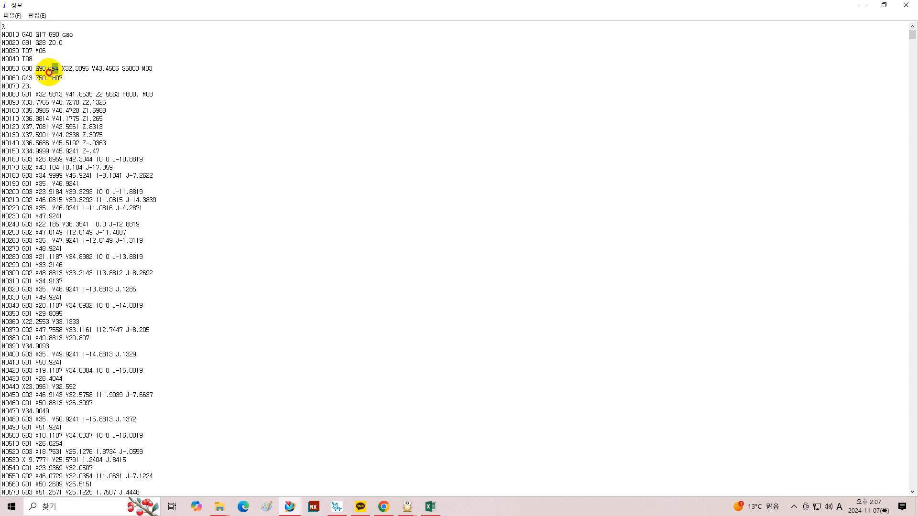
left_click(87, 79)
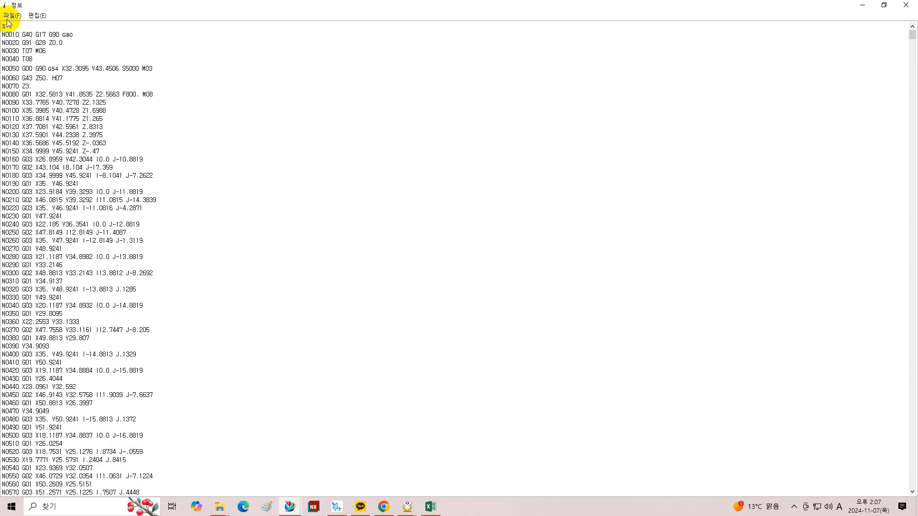
Search downward through the NC code for the next T08 after block N0040.
left_click(38, 15)
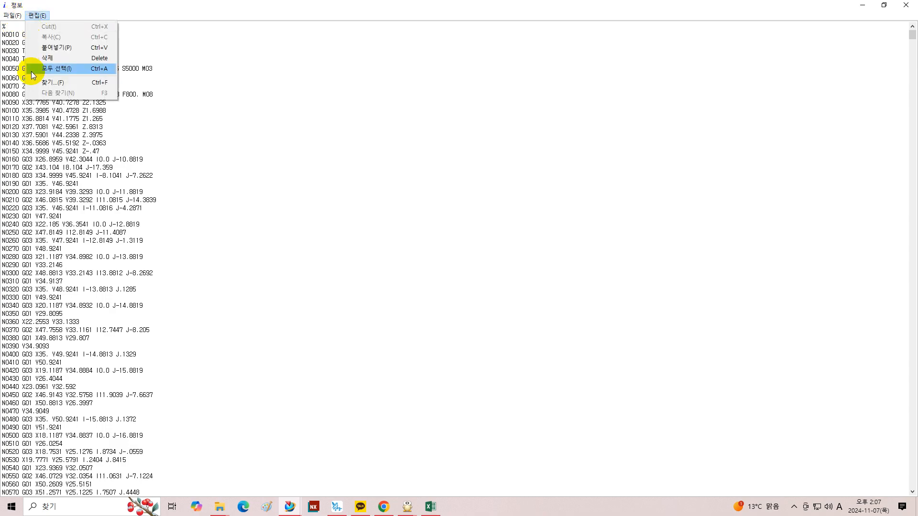
left_click(74, 82)
left_click_drag(142, 93, 370, 58)
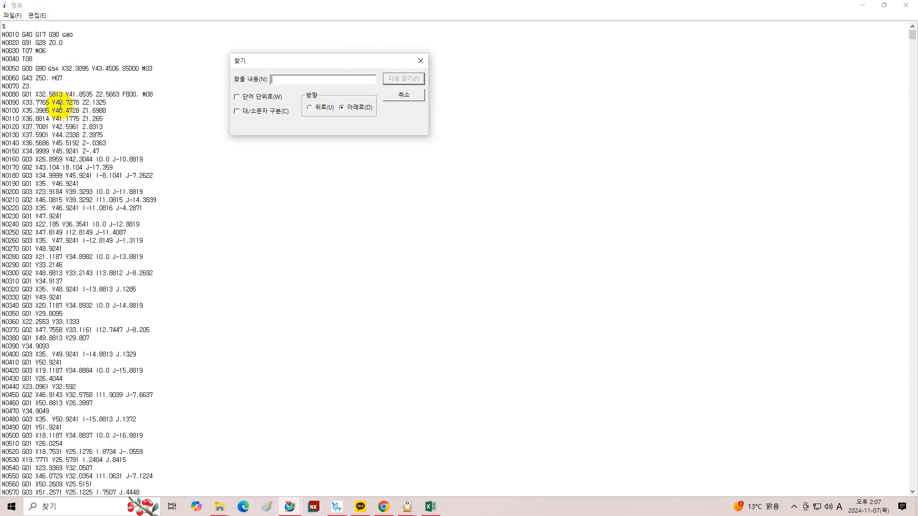
left_click(18, 60)
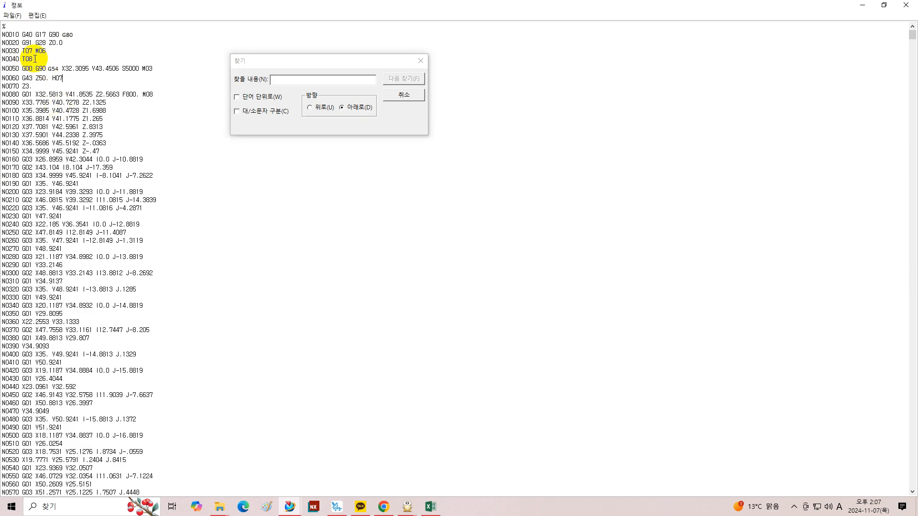
left_click_drag(35, 58, 21, 59)
key("ctrl+c")
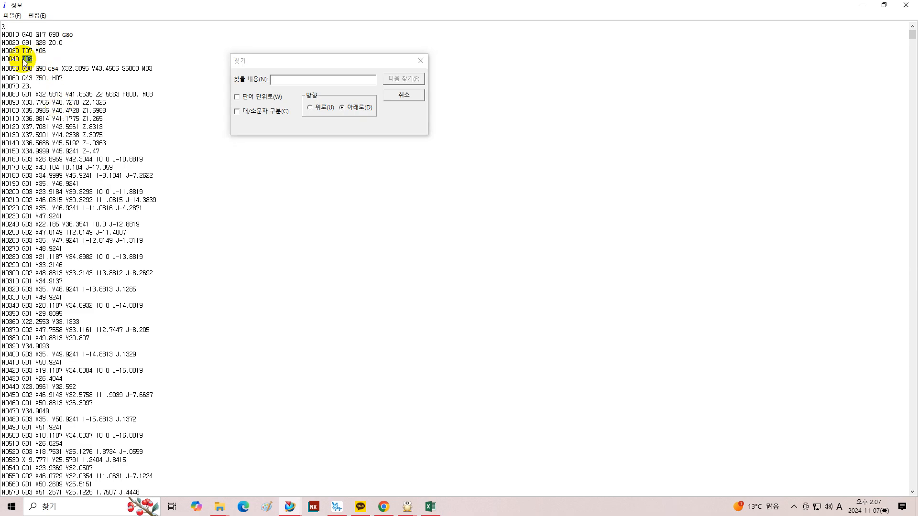
left_click(277, 79)
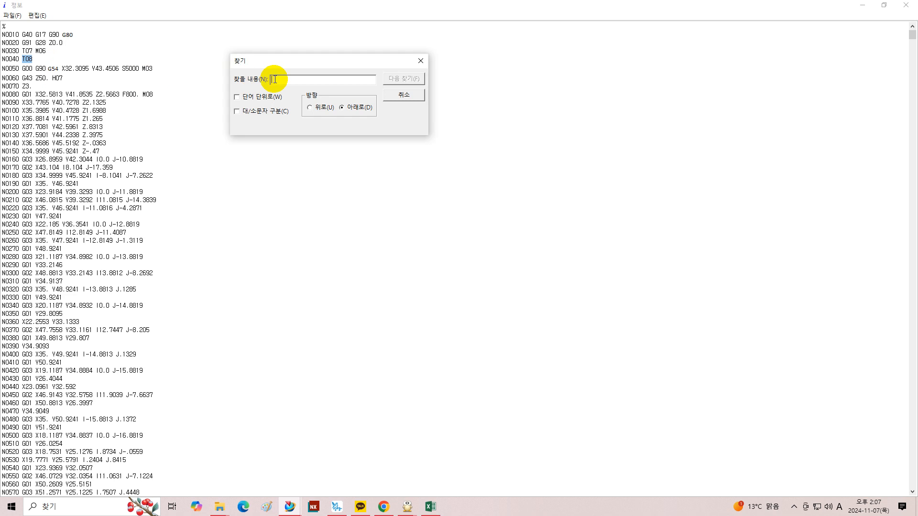
key("ctrl+v")
left_click(404, 79)
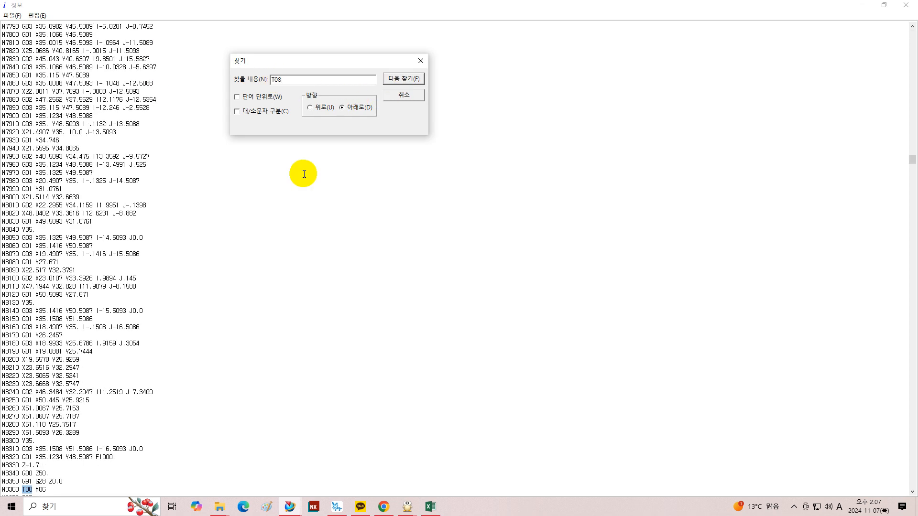
Add an empty line below block N8350 of the NC code and append M09 to block N8340.
left_click(69, 483)
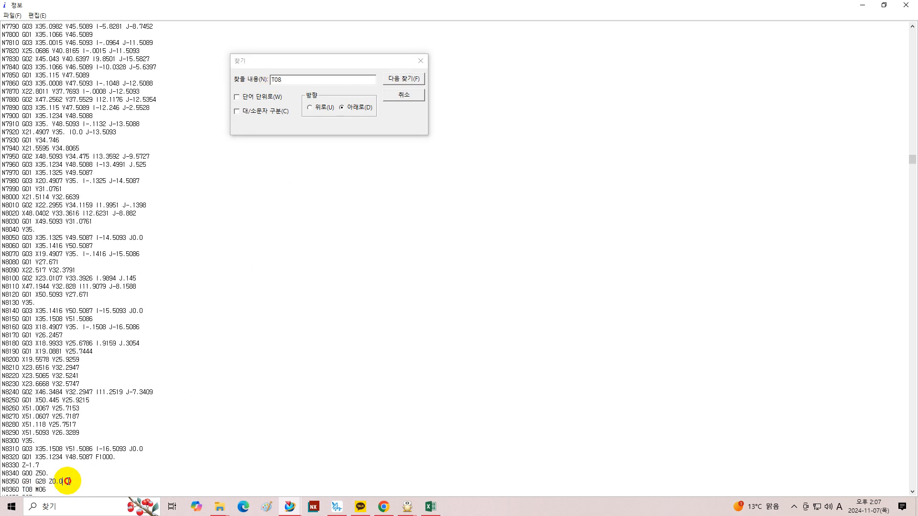
scroll(68, 481, "down", 2)
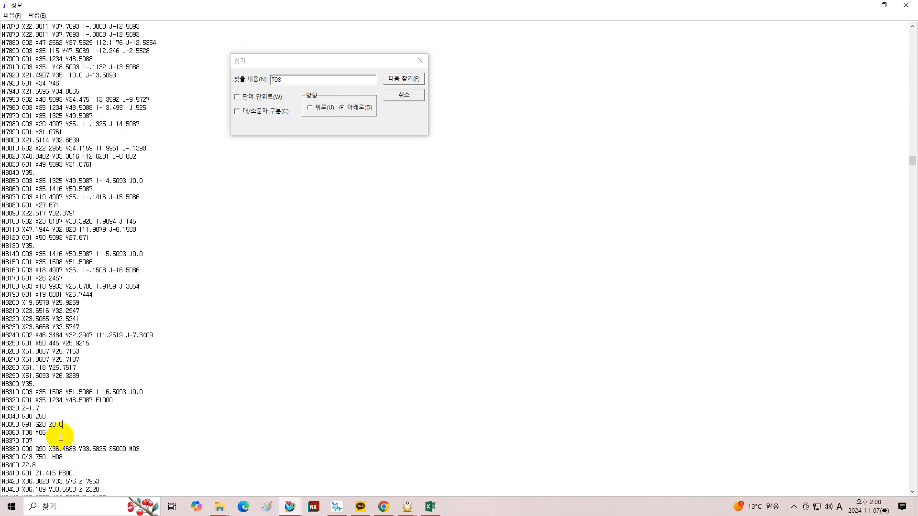
key("Return")
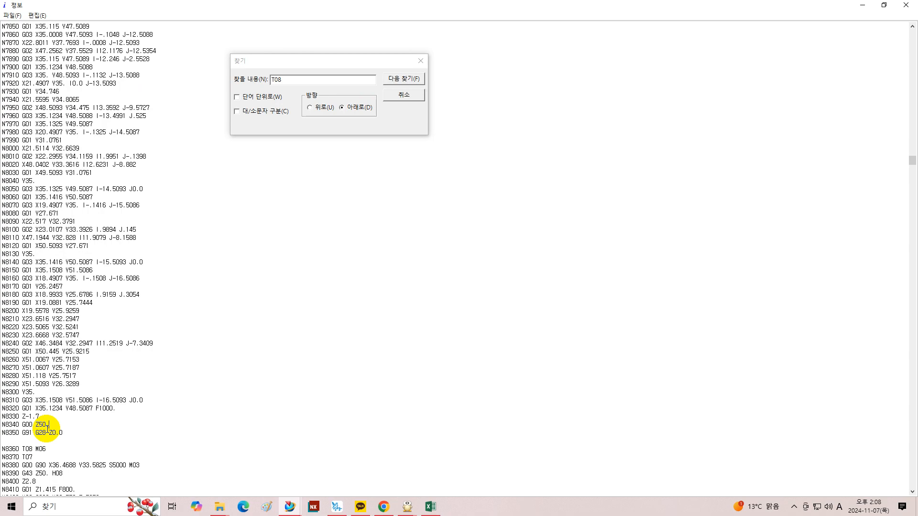
type("M")
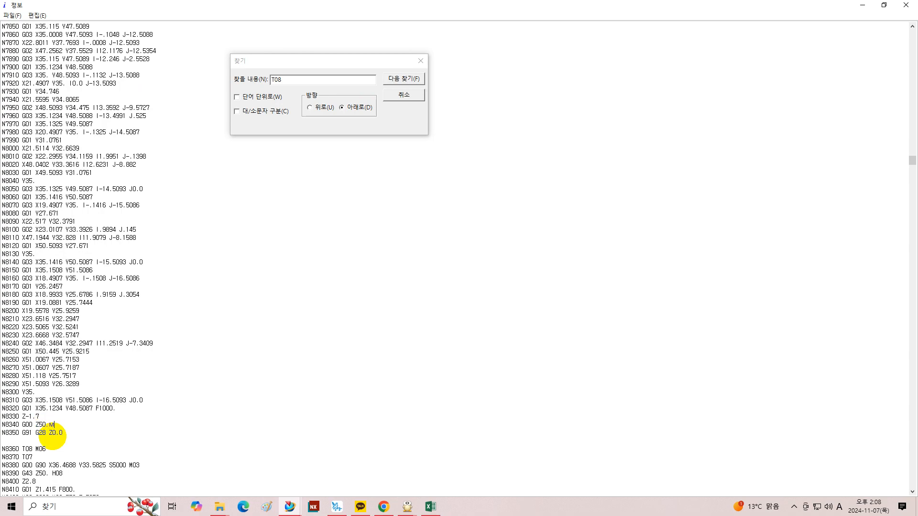
type("09")
Enter the optional stop M01 on the empty line between blocks N8350 and N8360.
left_click(14, 440)
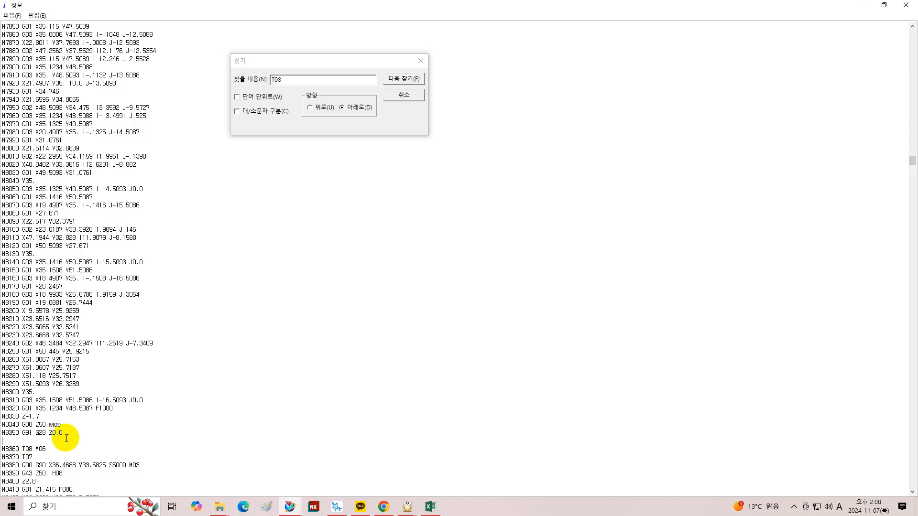
left_click_drag(63, 434, 2, 367)
left_click(20, 441)
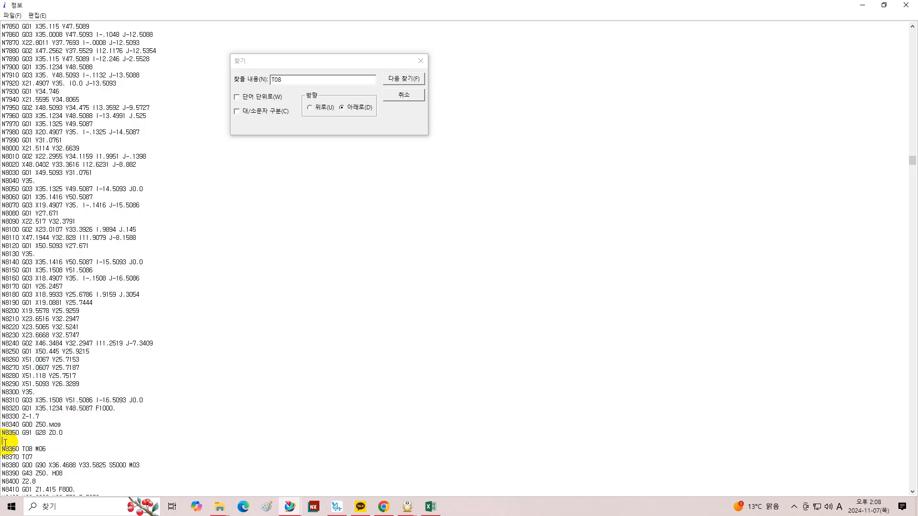
type("M01")
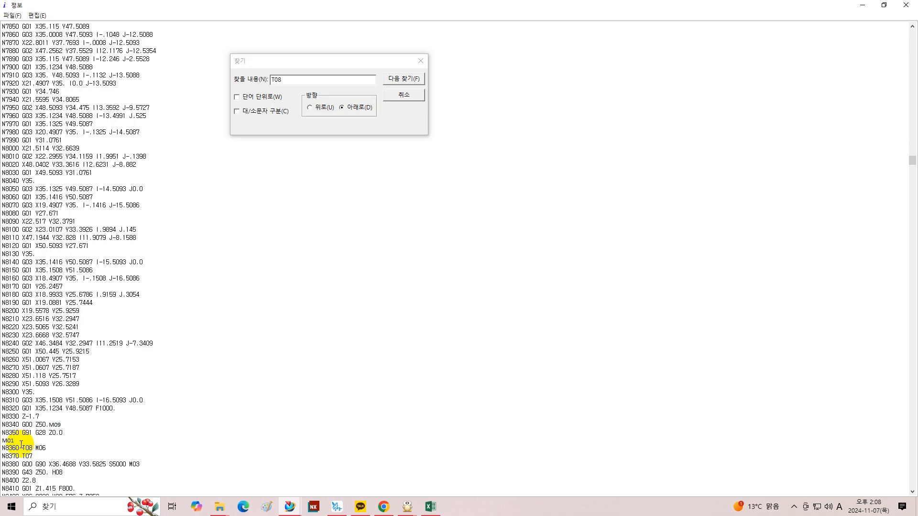
Insert G54 after G90 in block N8380 and append M08 to block N8400.
scroll(22, 439, "down", 1)
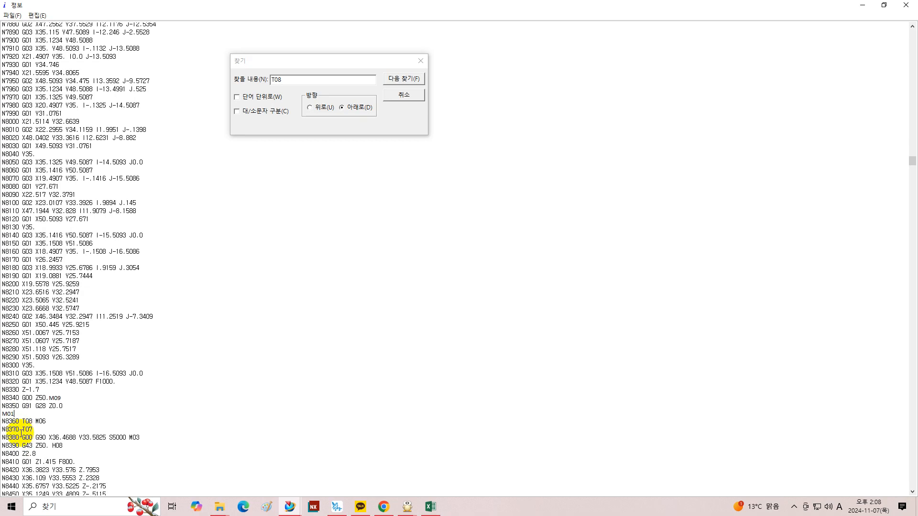
scroll(22, 434, "down", 1)
scroll(14, 399, "down", 1)
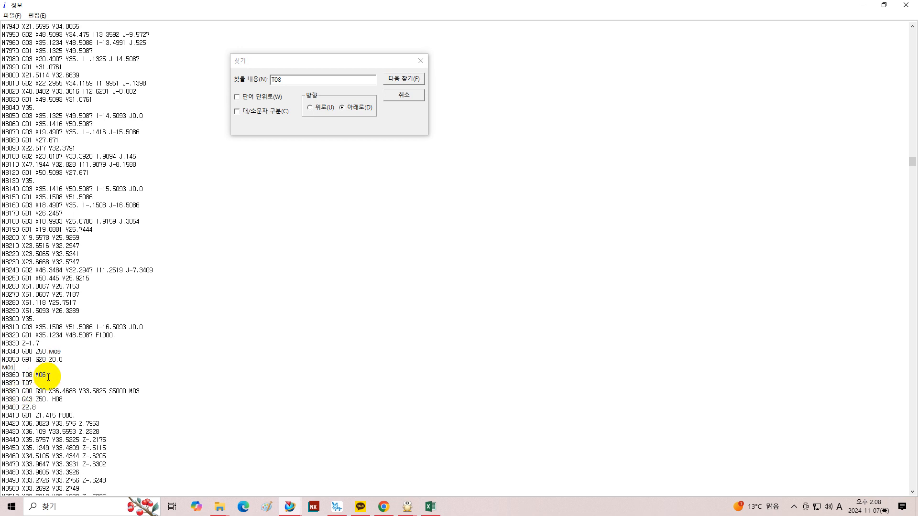
left_click_drag(46, 375, 22, 375)
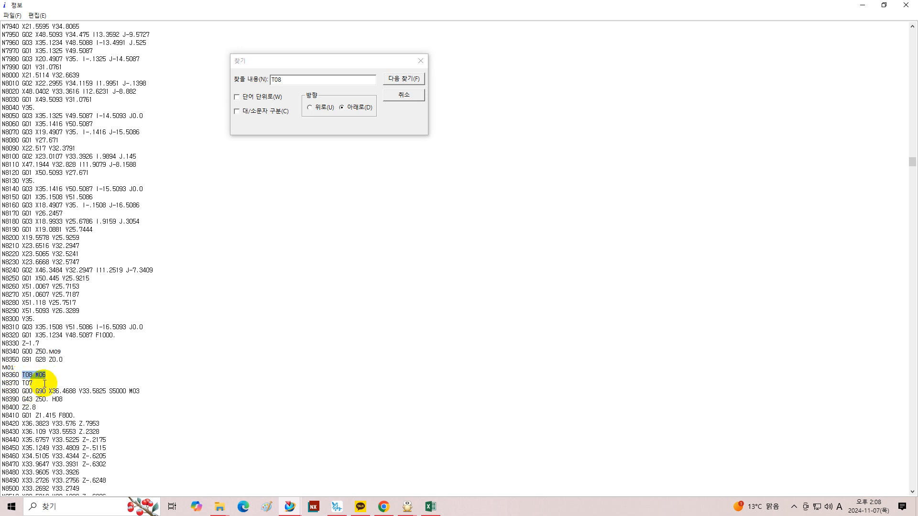
left_click(42, 385)
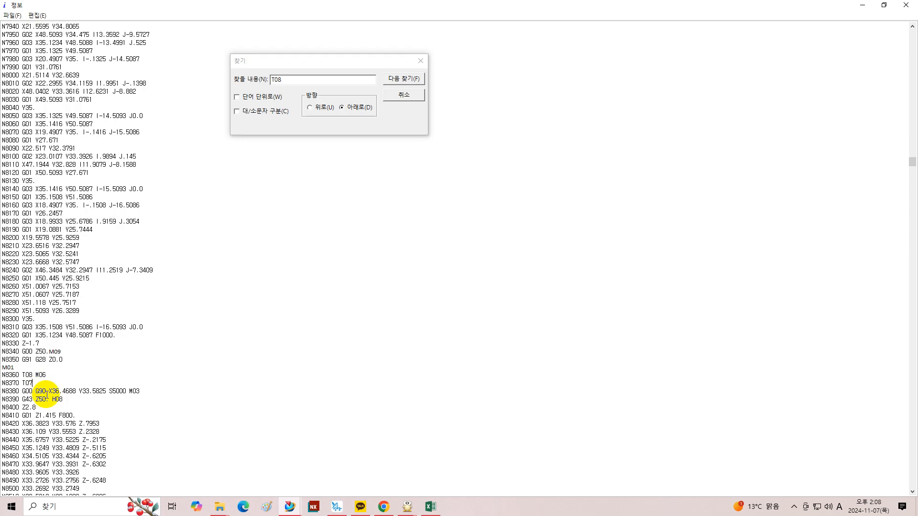
left_click(48, 391)
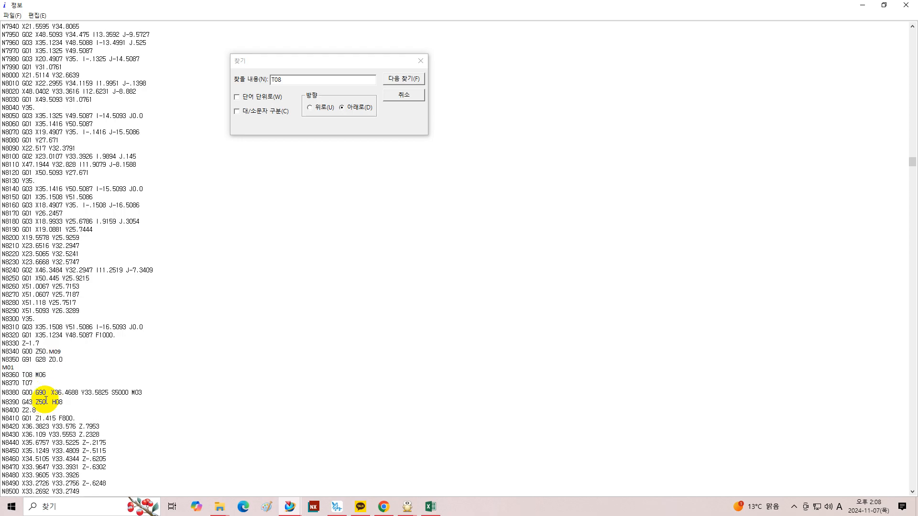
type("G54")
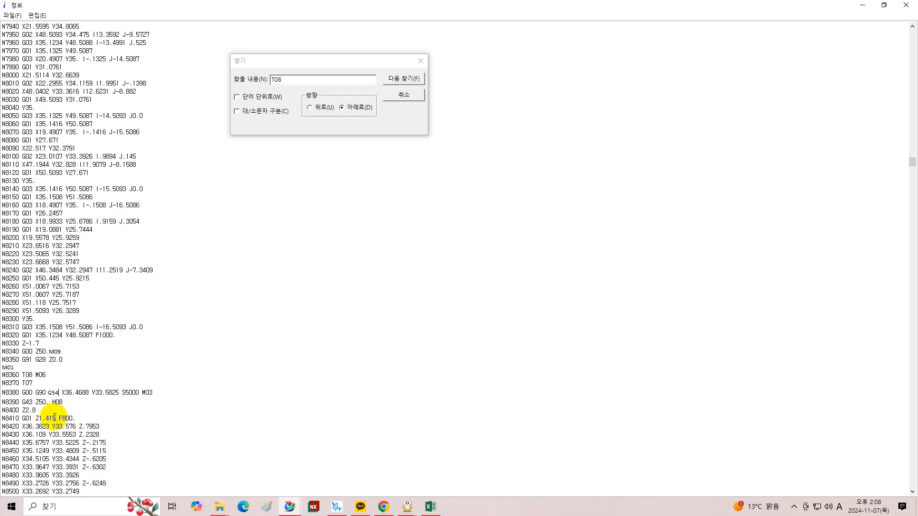
left_click(80, 419)
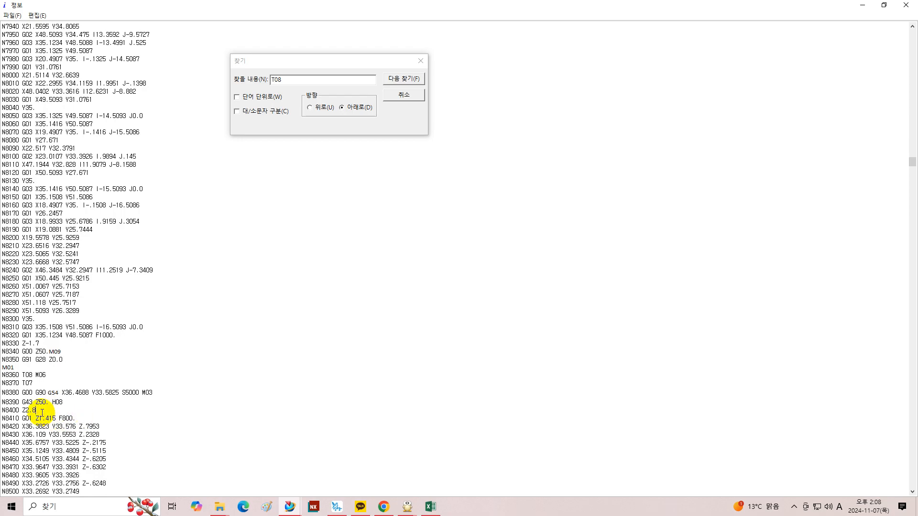
type("M08")
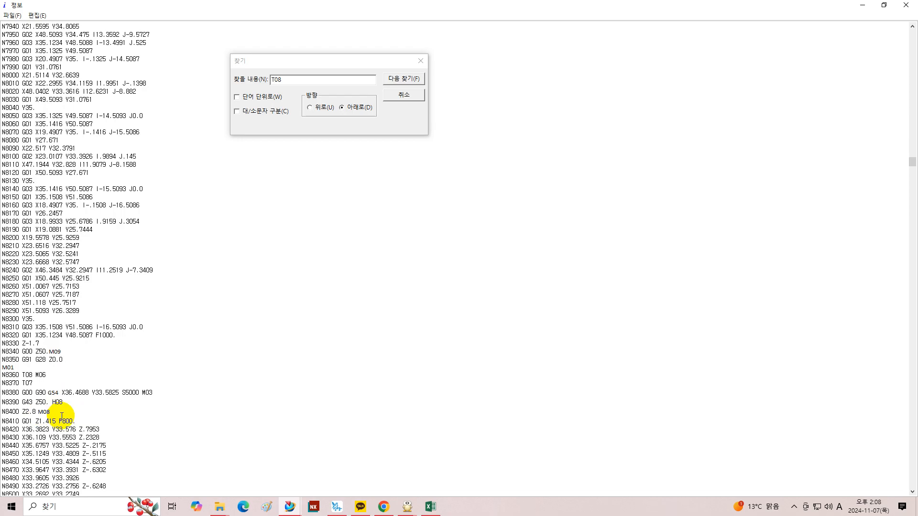
Append the coolant-off code M09 to block N8580 at the end of the NC program.
scroll(61, 416, "down", 6)
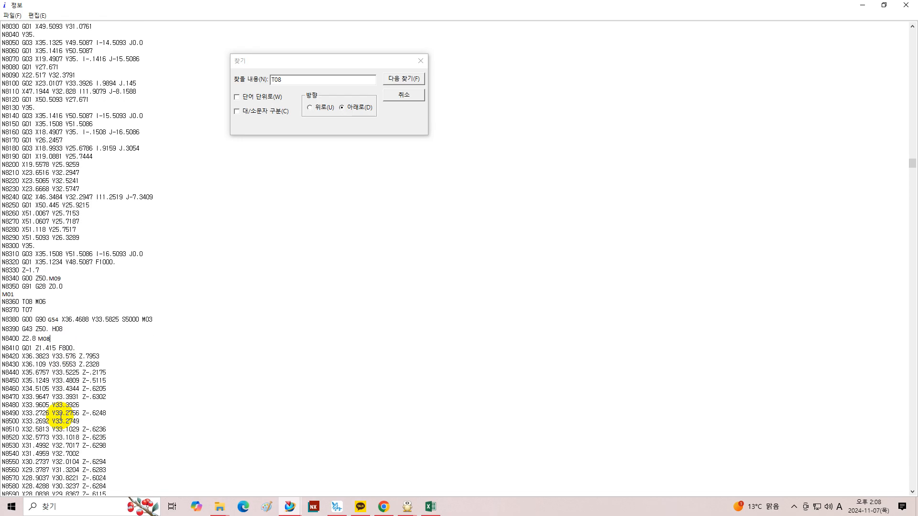
left_click_drag(912, 164, 905, 495)
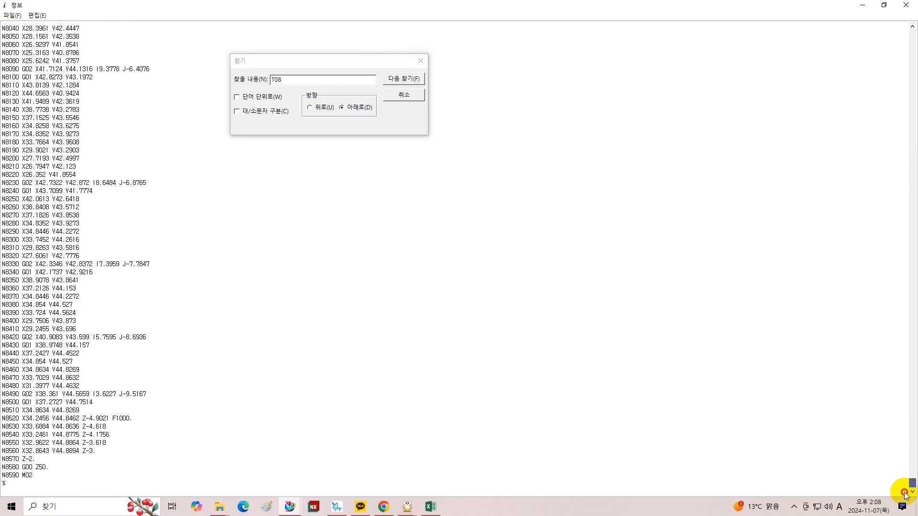
left_click(51, 467)
type("M09")
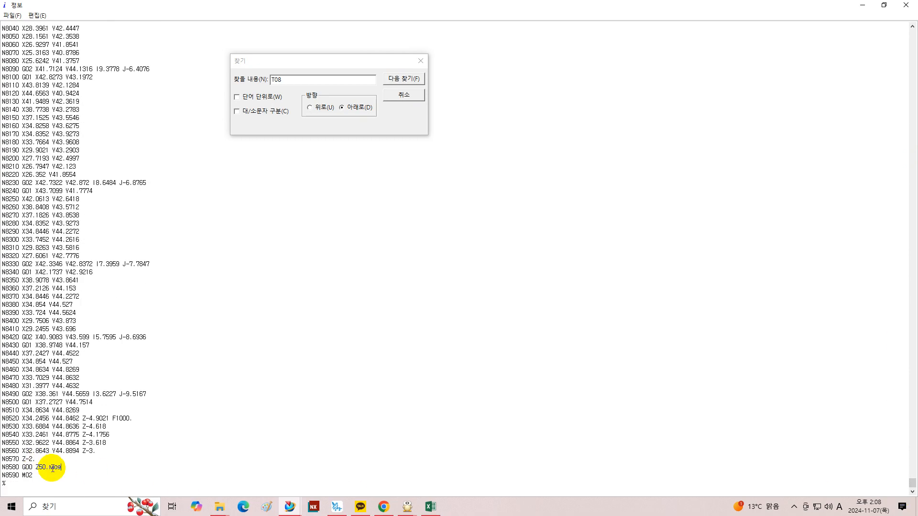
Insert the reference-return lines G91 G28 Z0. and G28 Y0. between blocks N8580 and N8590.
key("Return")
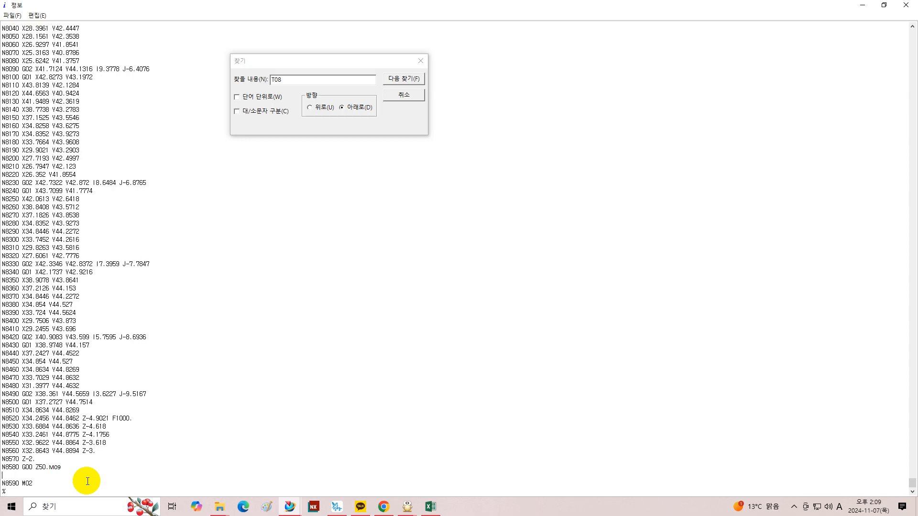
type("G91 G28 Z0.")
key("Return")
type("G28 Y0")
Replace M02 with M30 in the final block N8590 and close the text search.
scroll(91, 479, "down", 1)
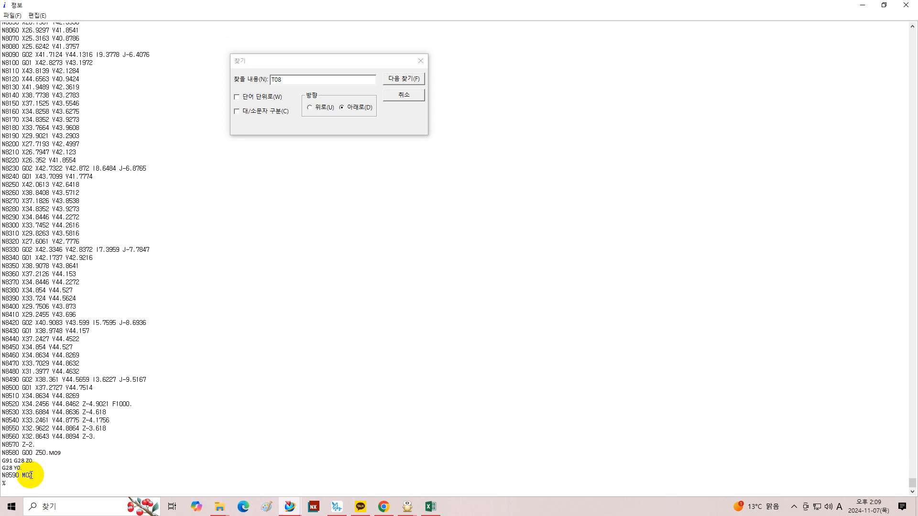
left_click(28, 475)
left_click_drag(32, 476, 25, 478)
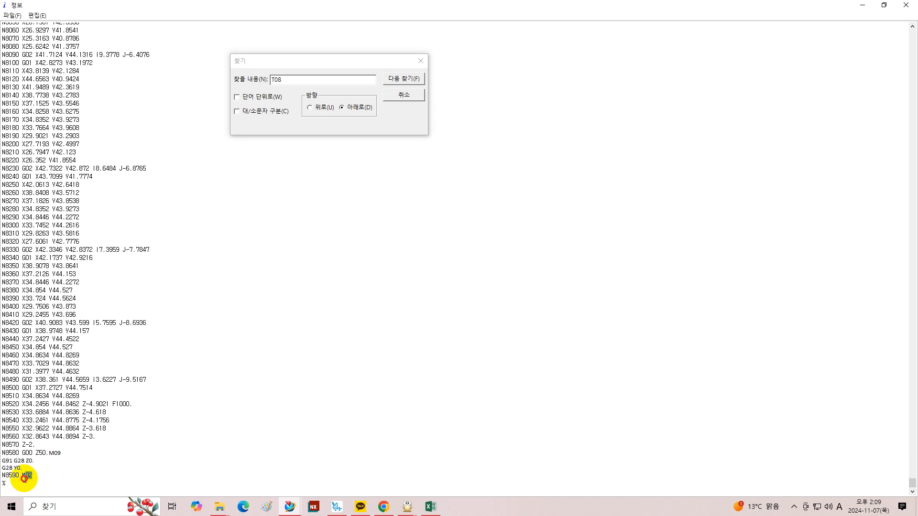
type("30")
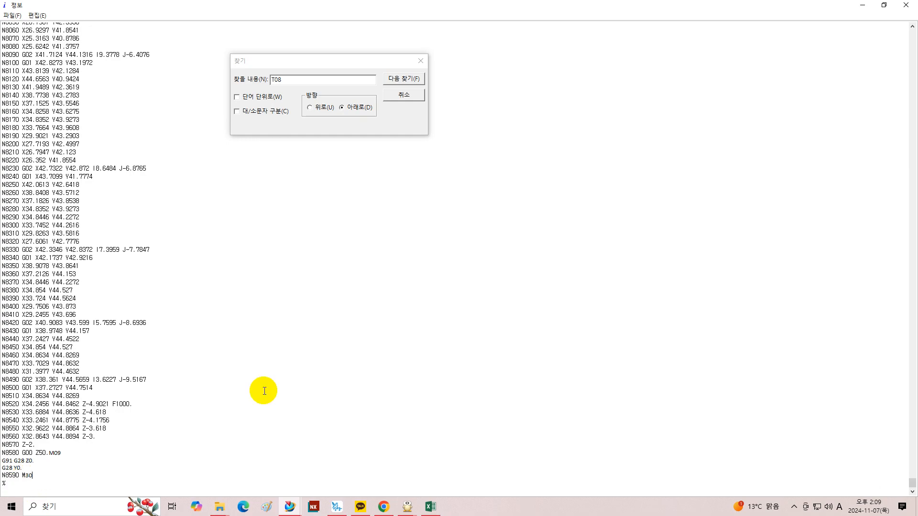
left_click(420, 61)
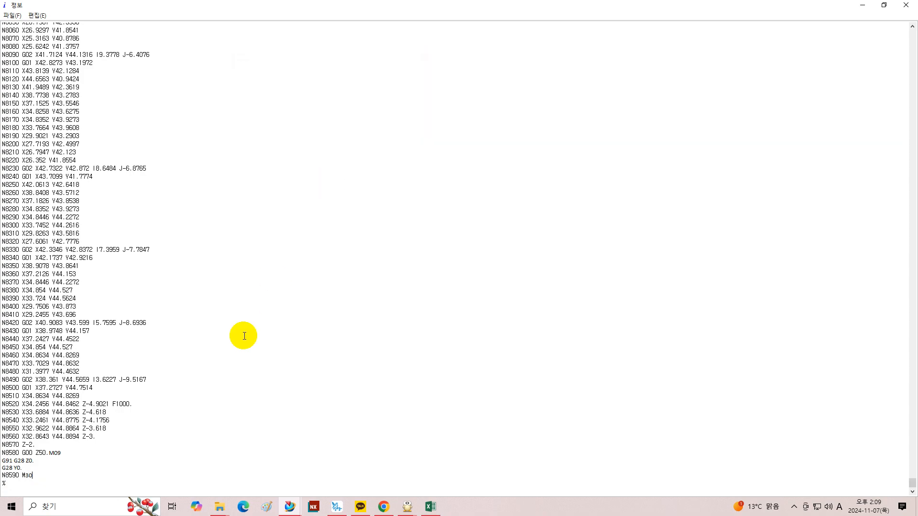
Return to the start of the NC program, dismissing the notification, and close the code listing.
left_click_drag(911, 483, 911, 476)
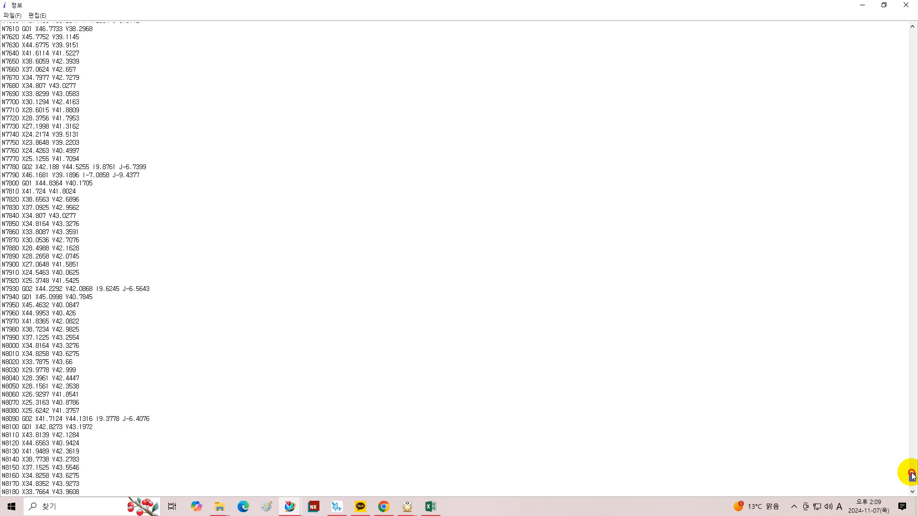
scroll(906, 383, "up", 20)
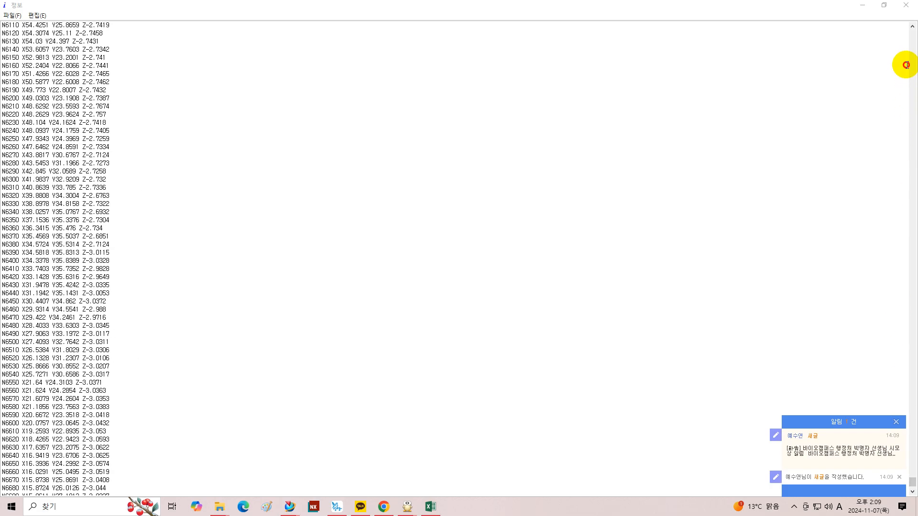
left_click(894, 423)
left_click_drag(910, 482, 893, 36)
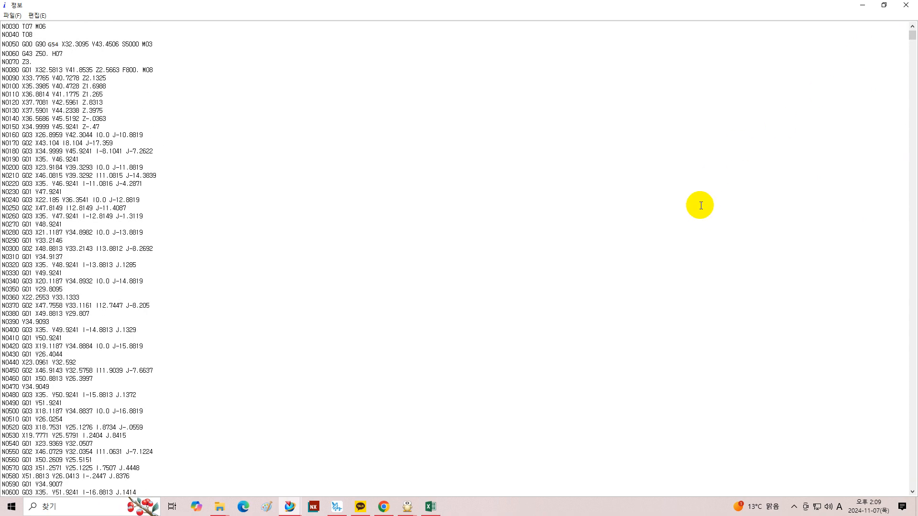
scroll(879, 55, "up", 1)
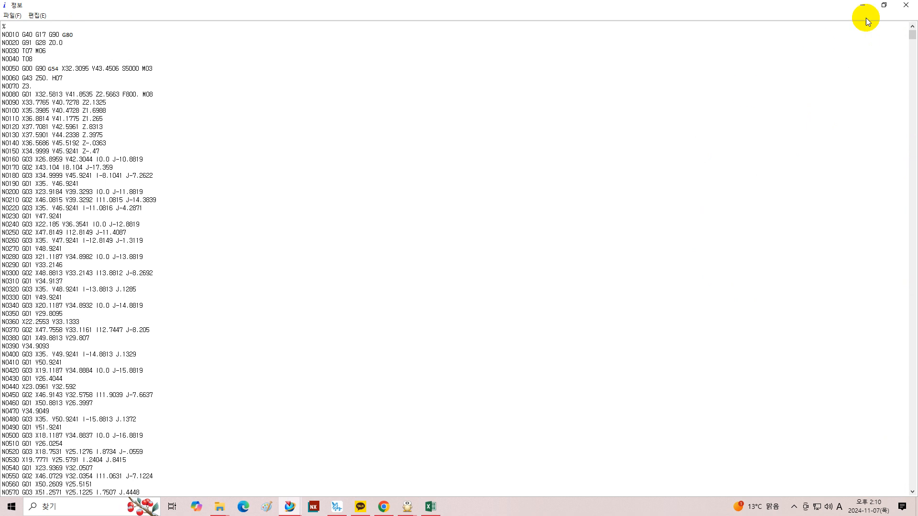
left_click(905, 7)
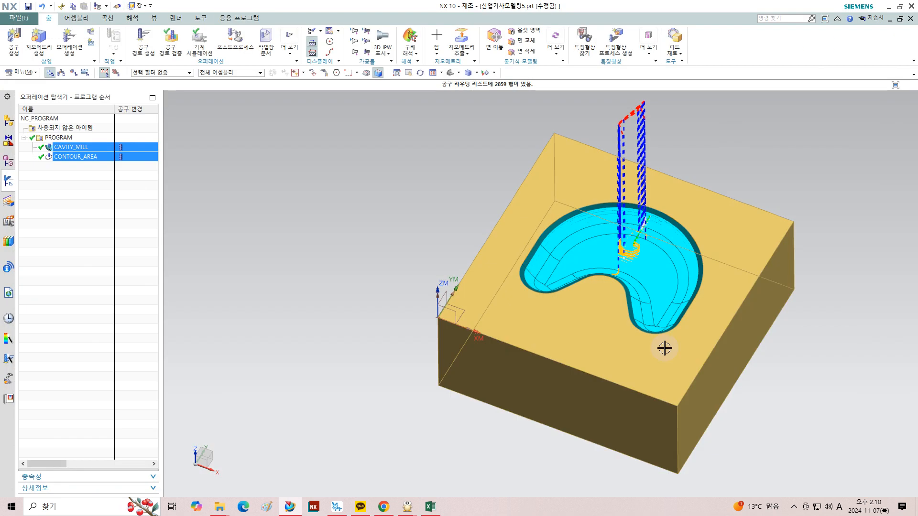